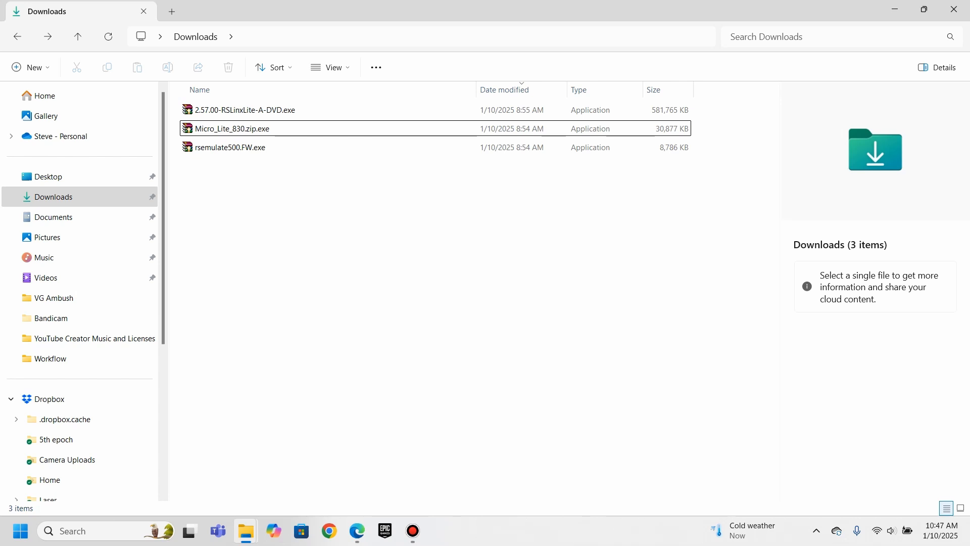
# - Extract the self-extracting archive Micro_Lite_830.zip.exe into the Downloads folder
pyautogui.click(230, 147)
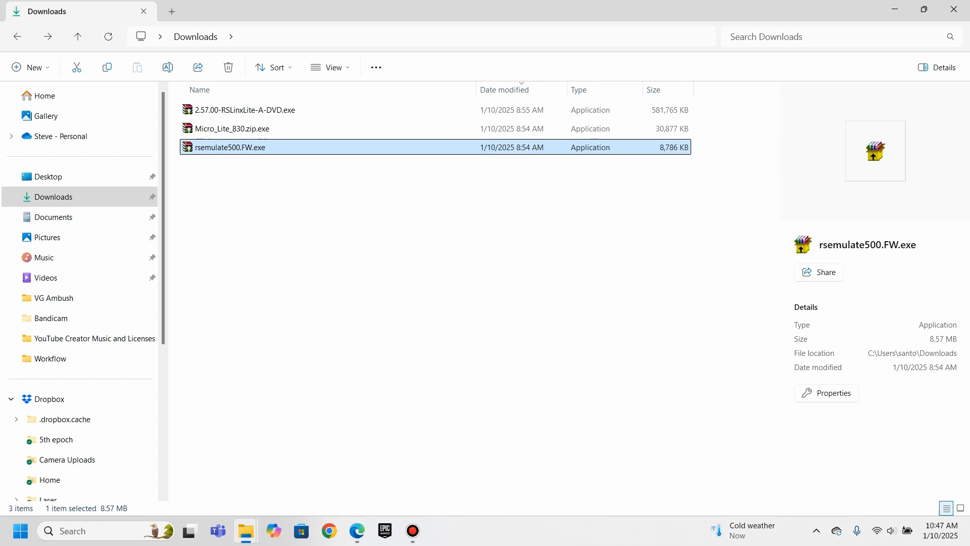
pyautogui.click(245, 110)
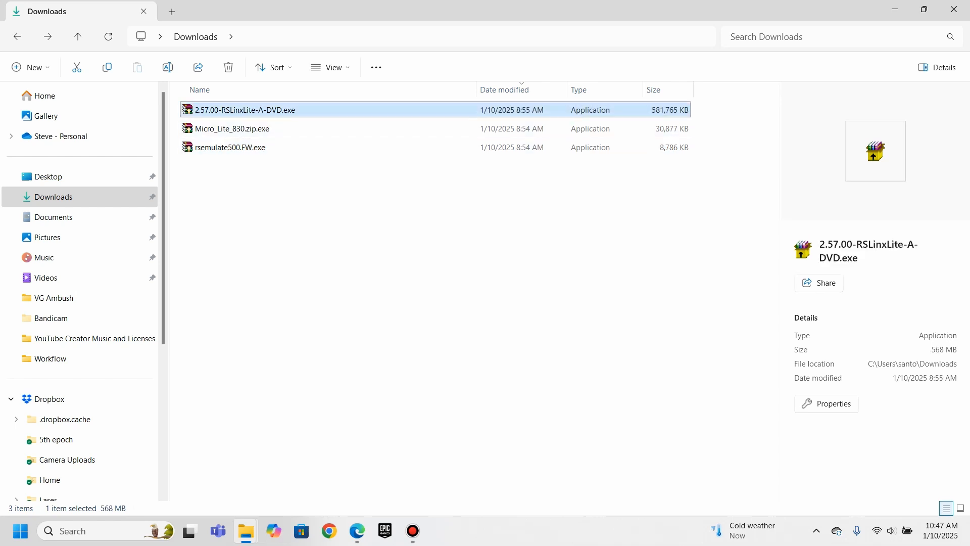
pyautogui.doubleClick(271, 129)
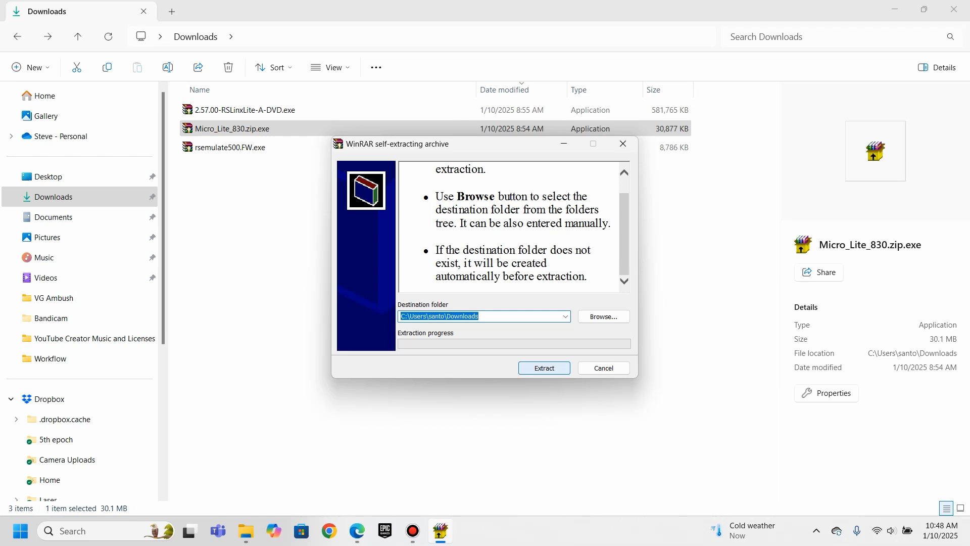
pyautogui.press('Return')
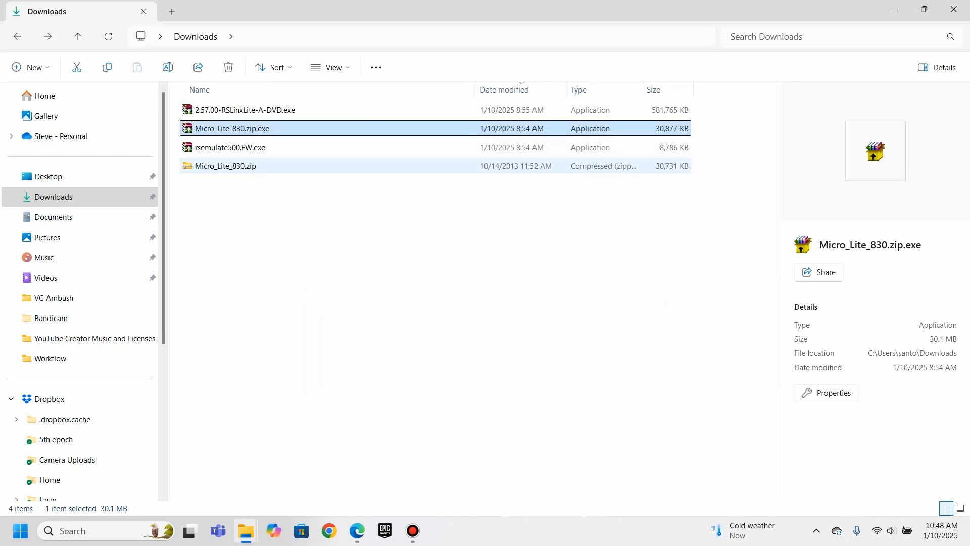
# - Run setup.exe from Micro_Lite_830.zip and accept the RSLogix Micro license agreement
pyautogui.doubleClick(222, 166)
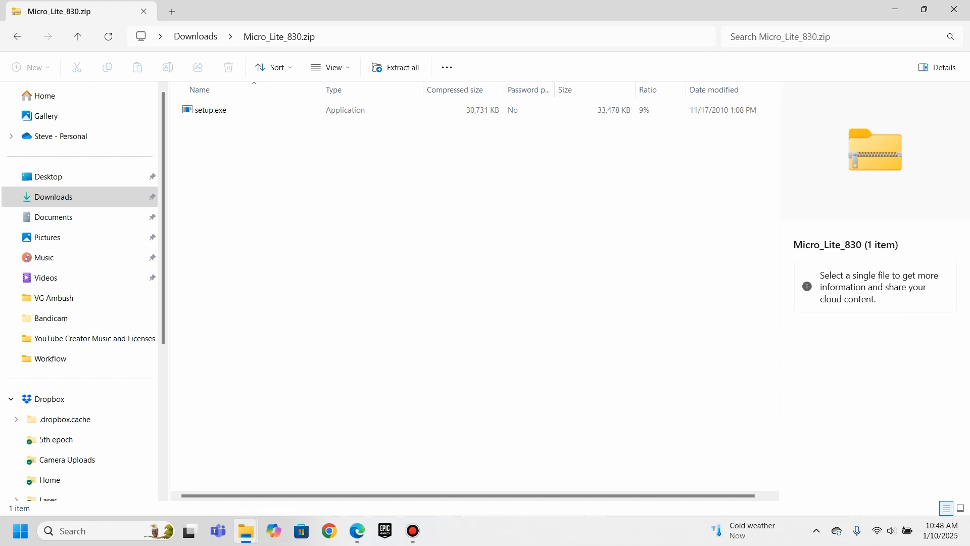
pyautogui.click(217, 110)
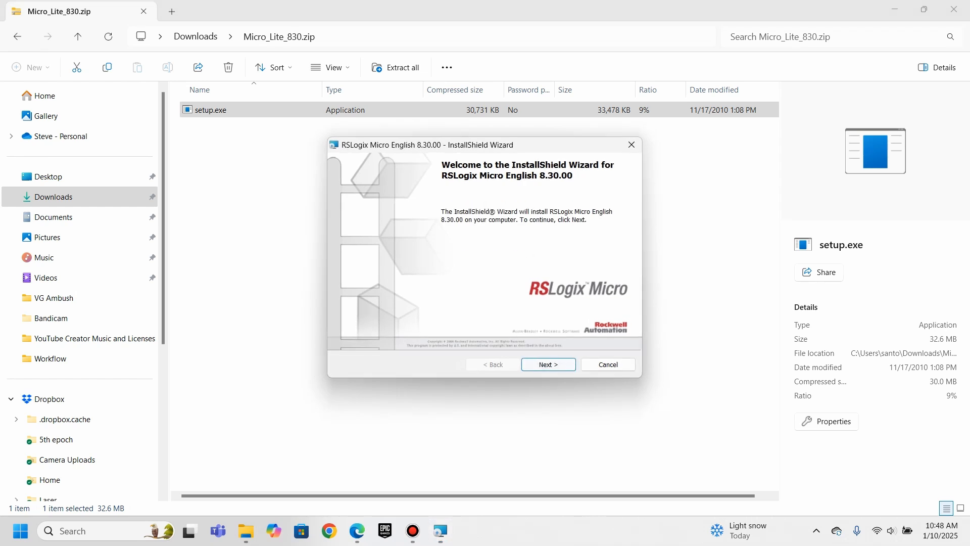
pyautogui.click(548, 364)
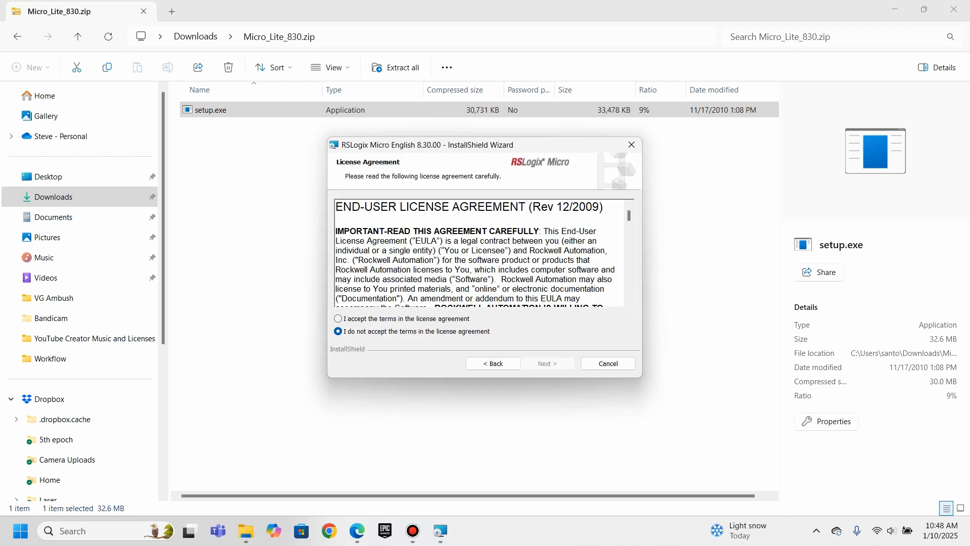
pyautogui.click(338, 318)
pyautogui.click(547, 364)
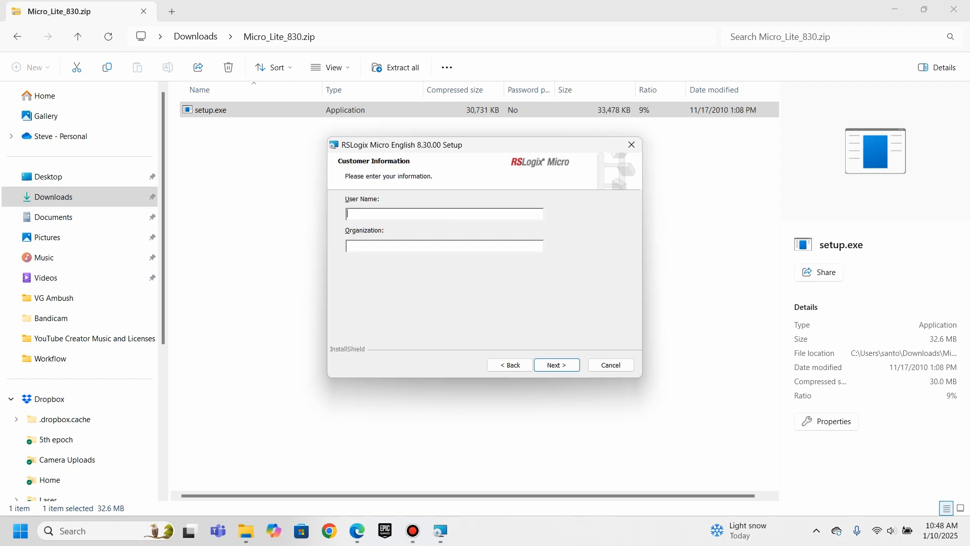
# - Fill in the installer's customer information with "Me" as user name and "Myself" as organization
pyautogui.write('Me')
pyautogui.write('Myse')
pyautogui.write('lf')
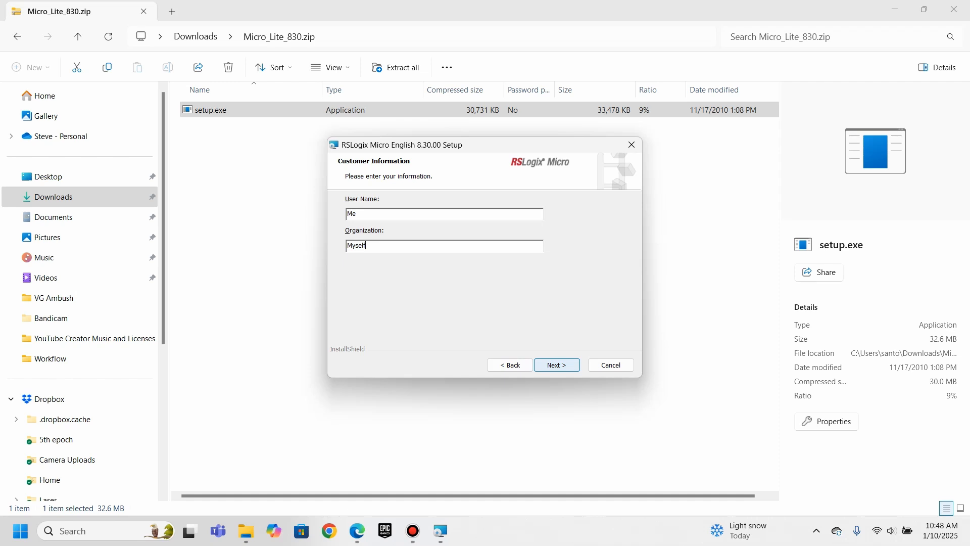
pyautogui.click(556, 365)
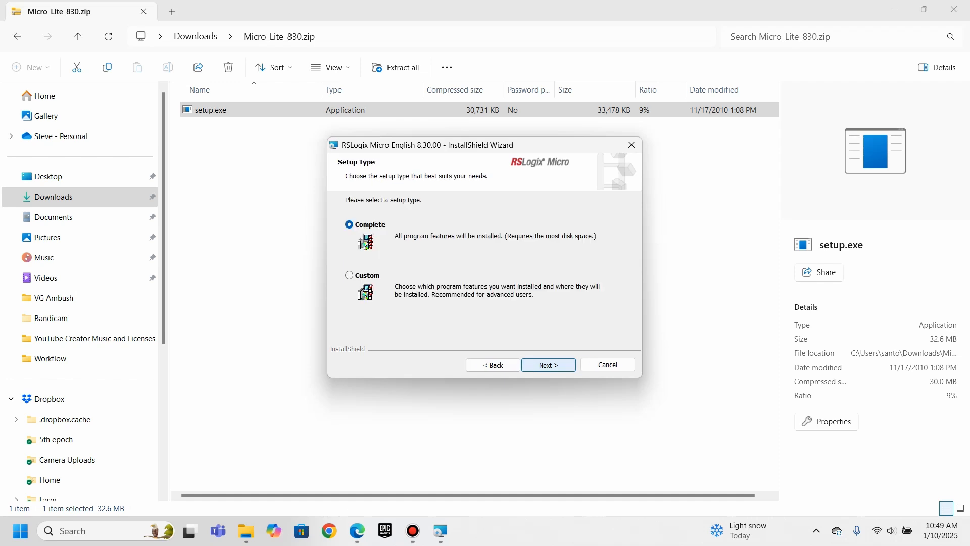
# - Install RSLogix Micro English 8.30.00 with the Complete setup type and finish the wizard
pyautogui.click(549, 364)
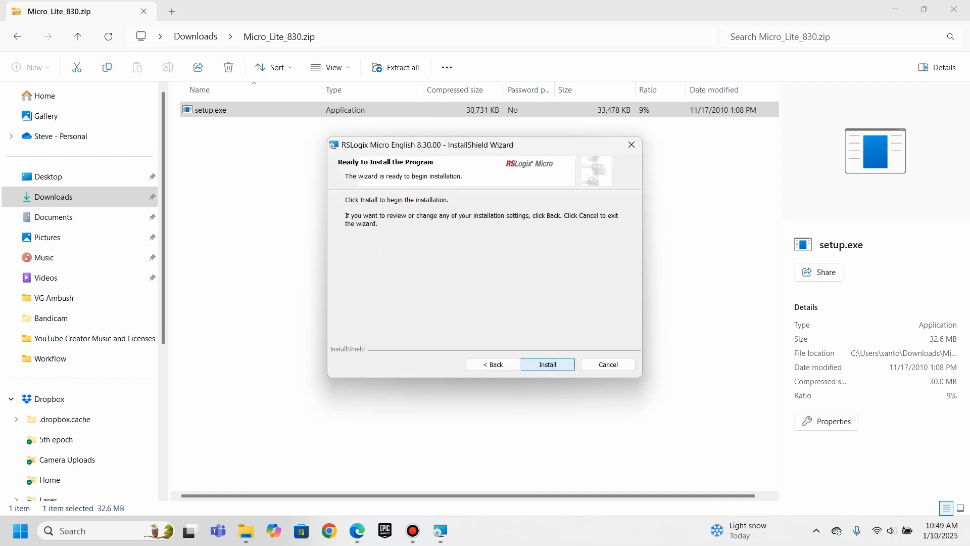
pyautogui.click(548, 364)
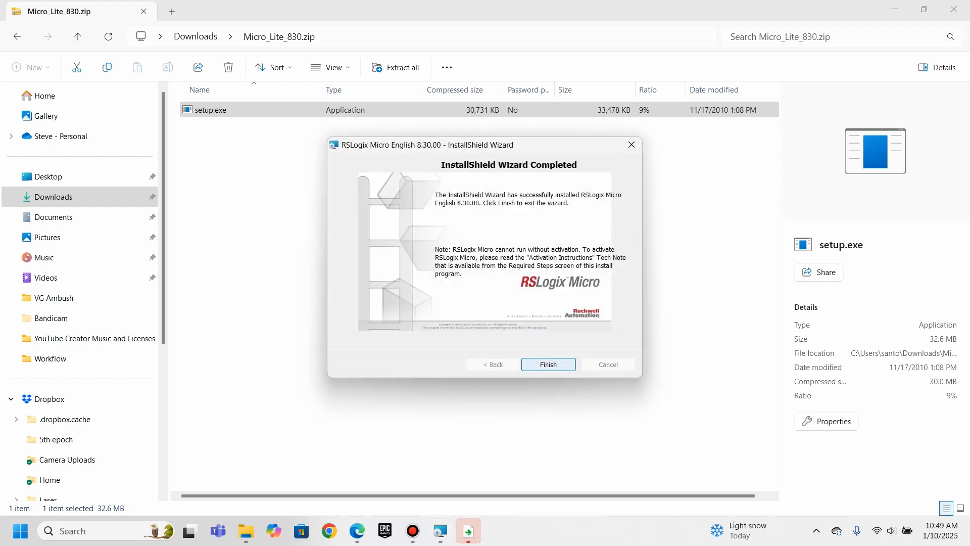
pyautogui.press('Return')
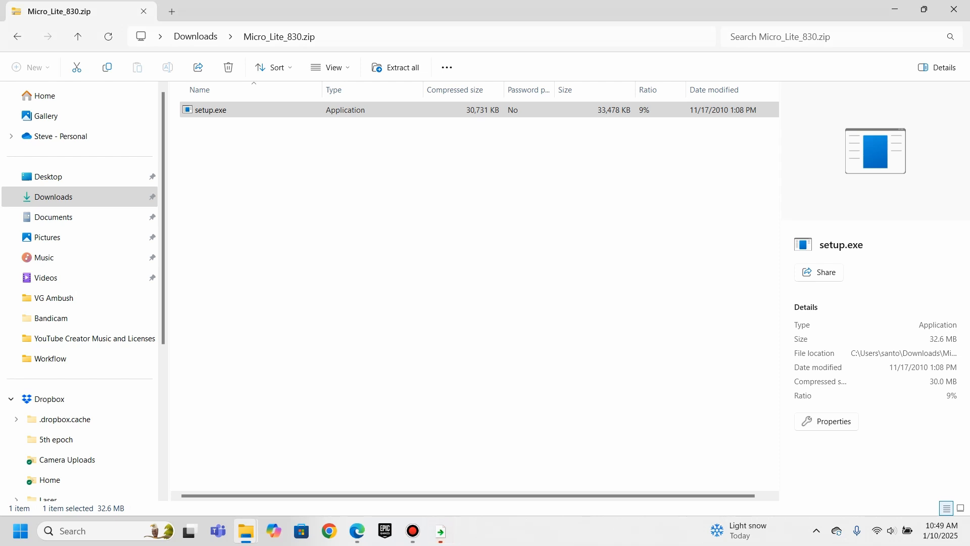
# - Bring up the waiting app picker for the .htm file and dismiss it without choosing an app
pyautogui.moveTo(440, 530)
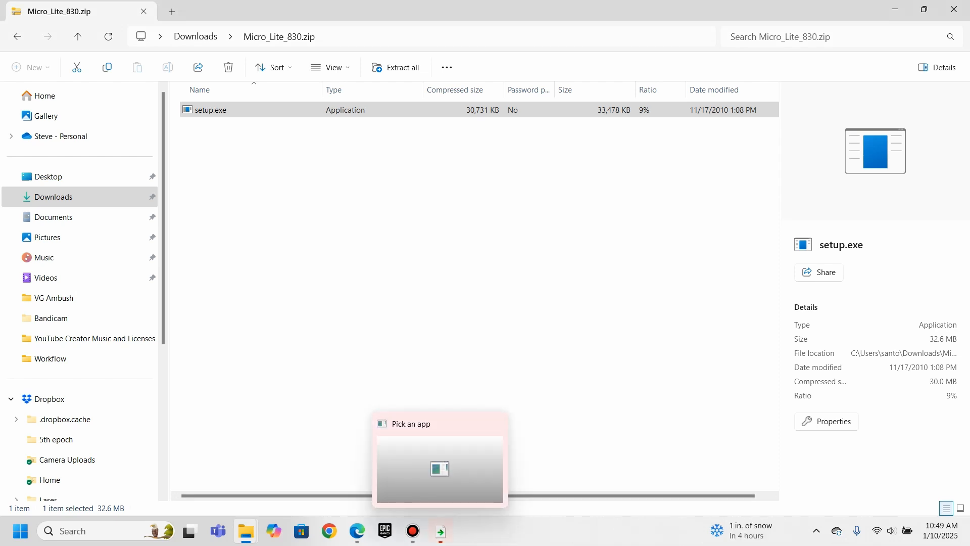
pyautogui.click(439, 530)
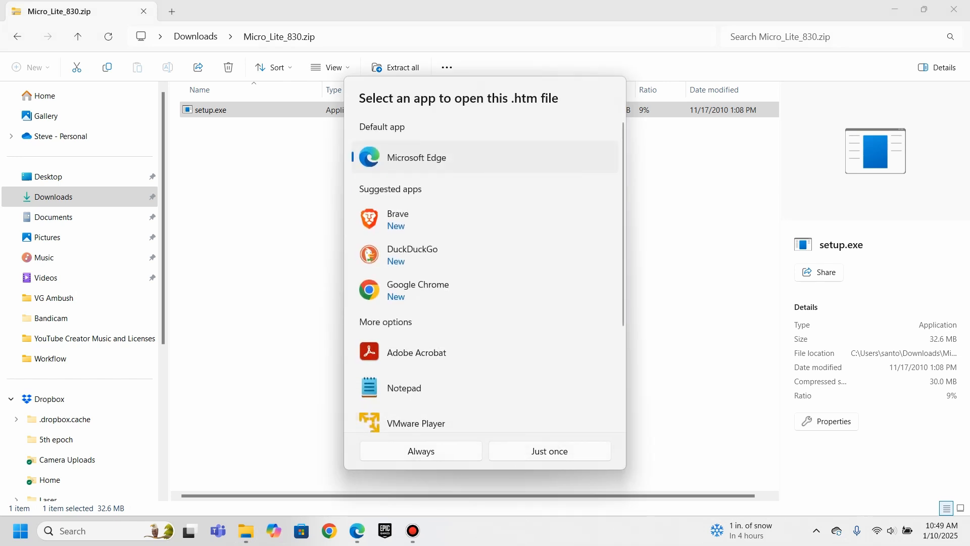
pyautogui.click(702, 293)
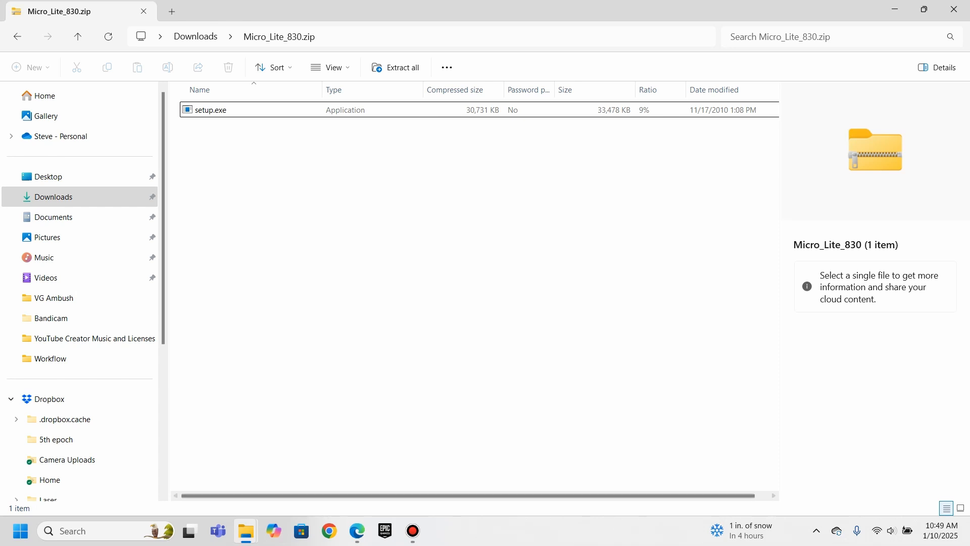
# - Launch RSLogix Micro English from the Rockwell Software program group and maximize its window
pyautogui.press('super')
pyautogui.click(63, 218)
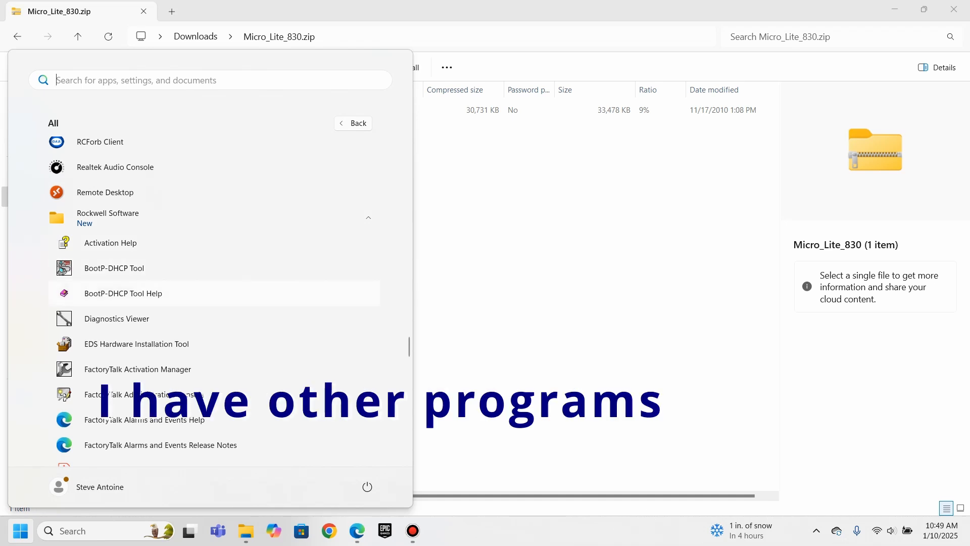
pyautogui.scroll(-3, 212, 293)
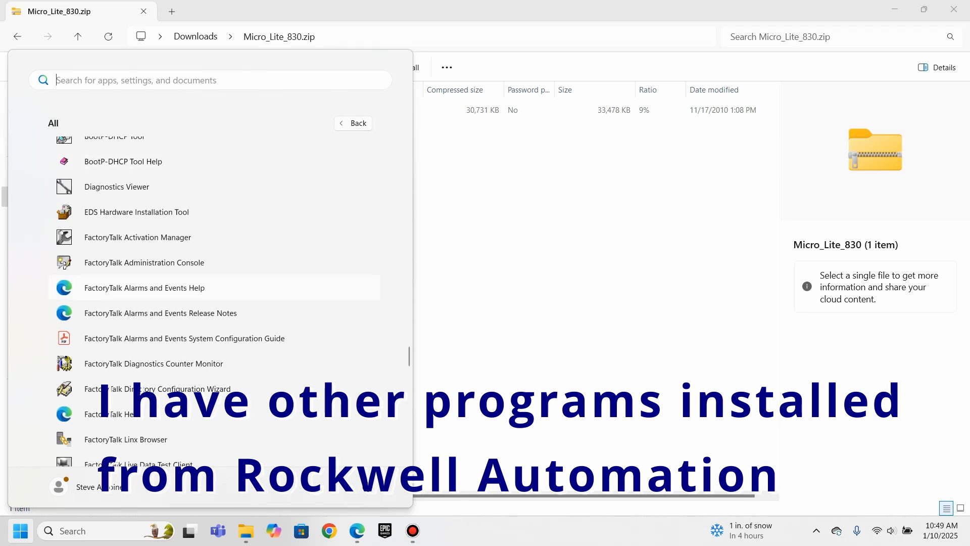
pyautogui.scroll(-6, 212, 293)
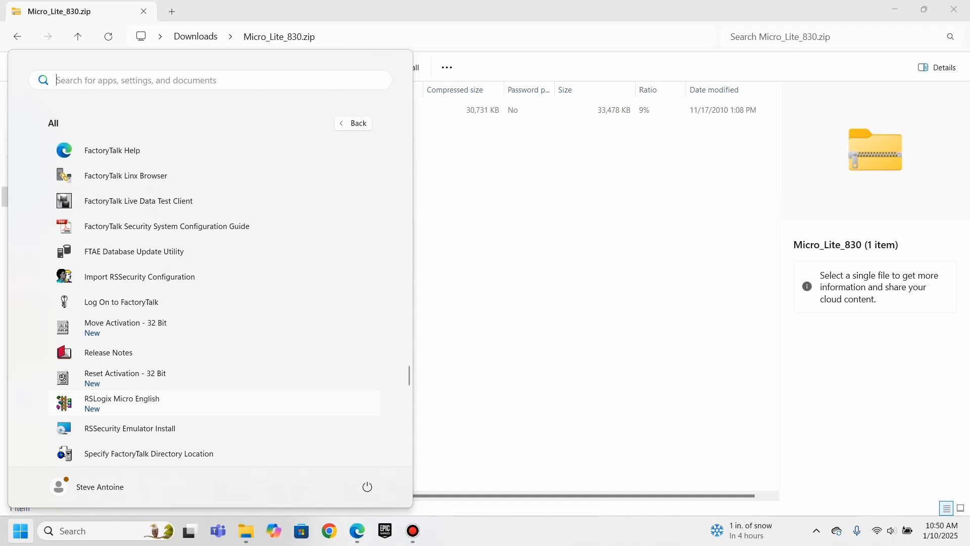
pyautogui.click(121, 403)
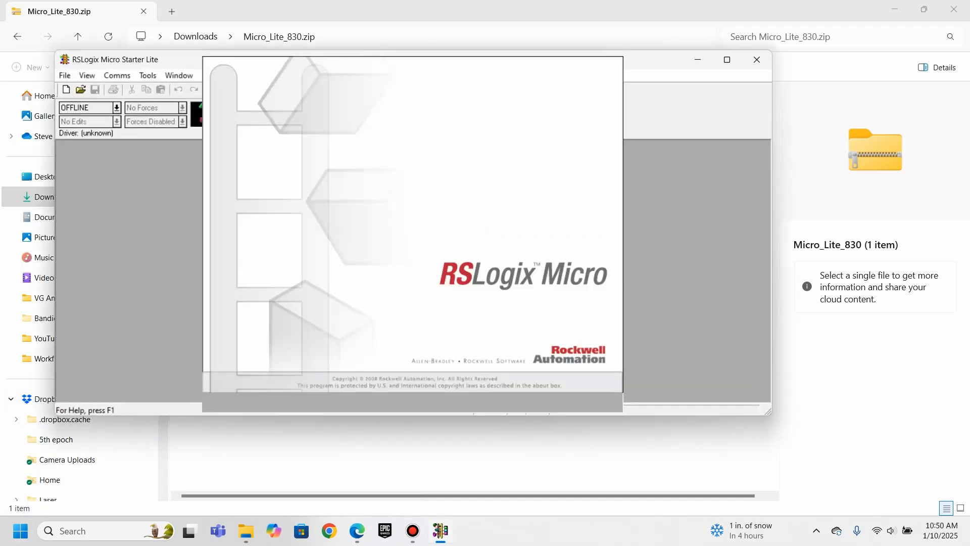
pyautogui.click(727, 59)
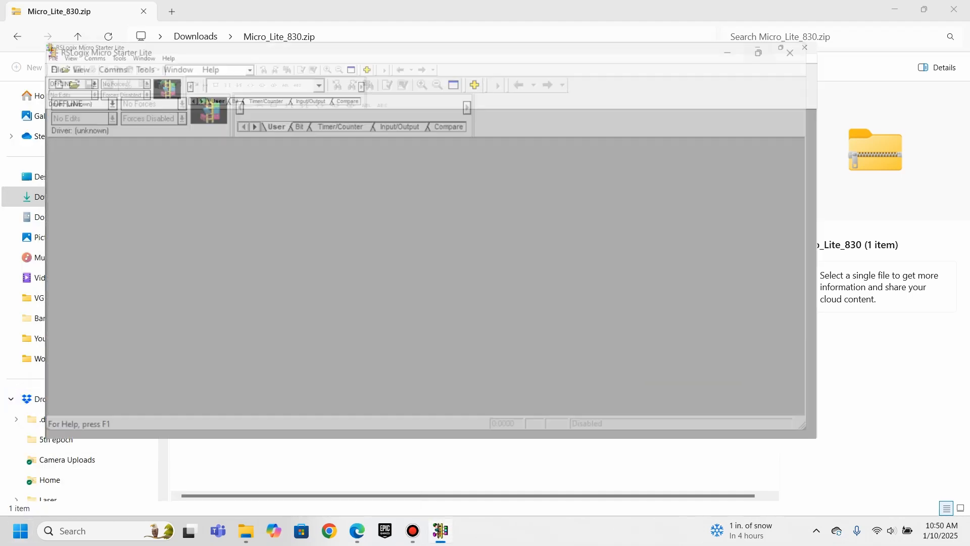
# - Start a new project and review the MicroLogix processor types offered
pyautogui.click(11, 20)
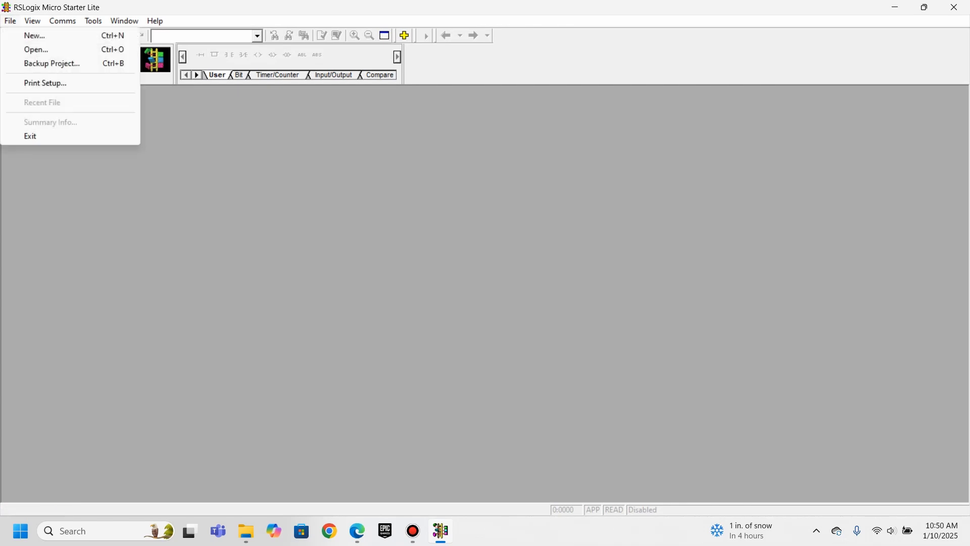
pyautogui.click(34, 35)
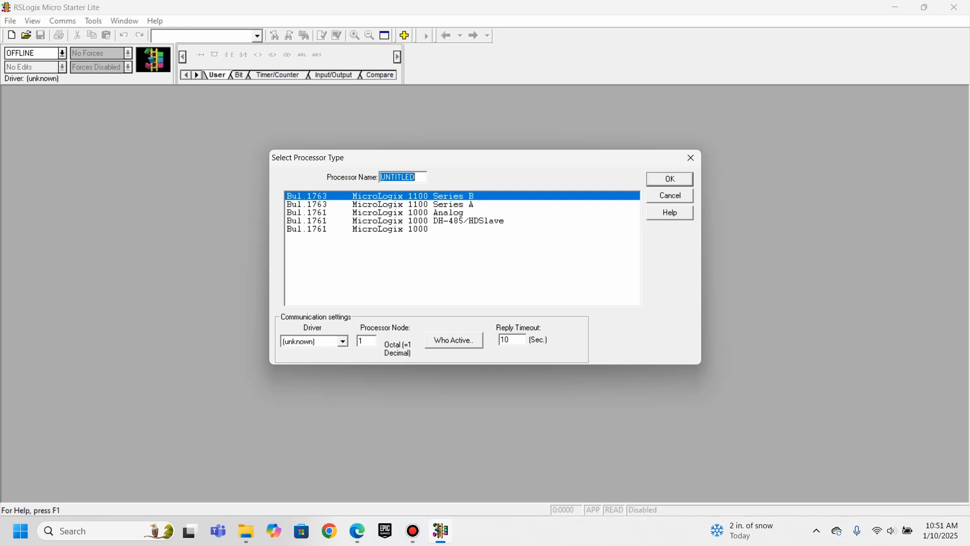
pyautogui.click(428, 221)
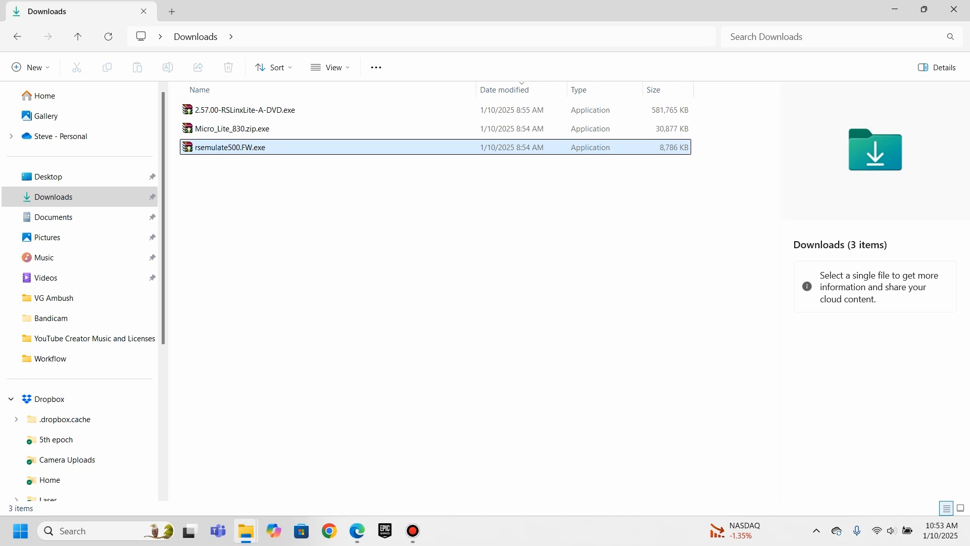
# - Extract the self-extracting archive rsemulate500.FW.exe into the Downloads folder in File Explorer
pyautogui.doubleClick(230, 147)
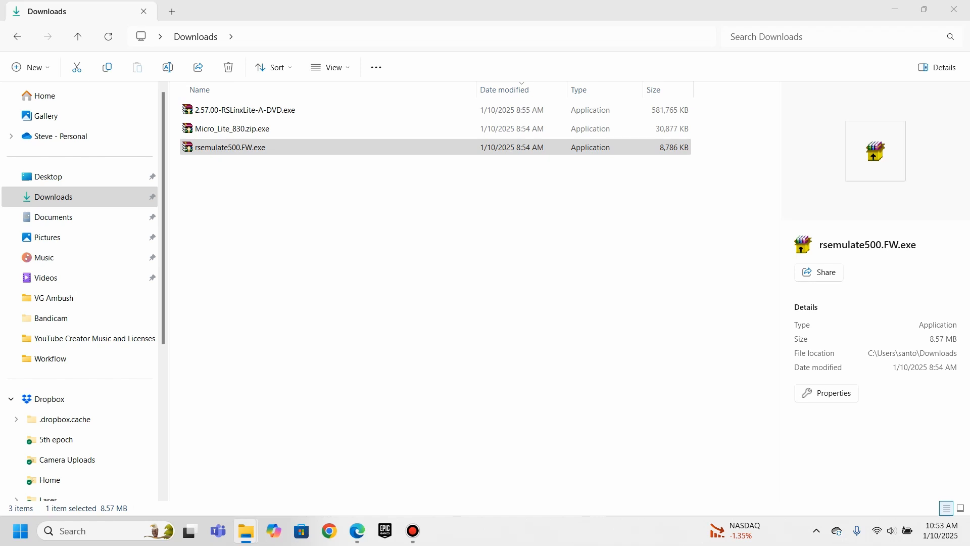
pyautogui.click(434, 283)
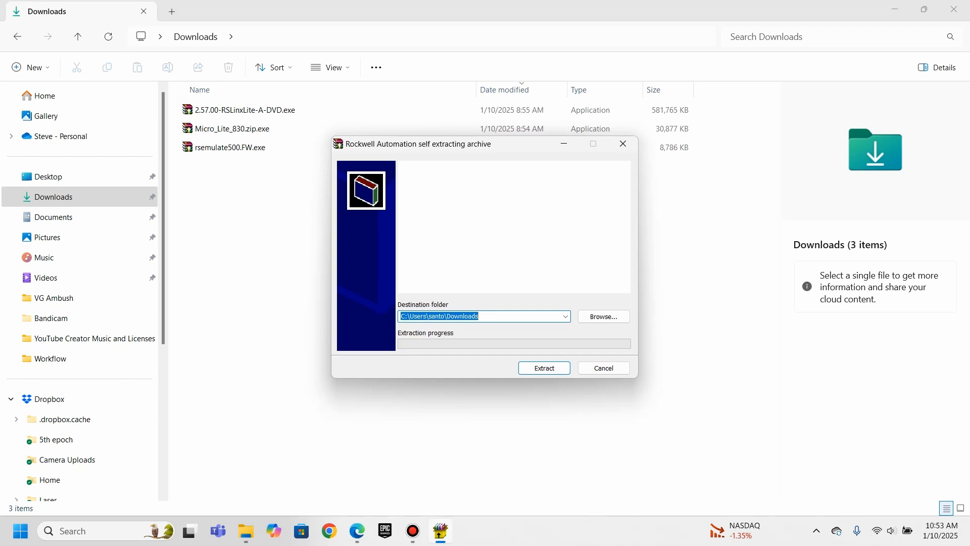
pyautogui.press('Return')
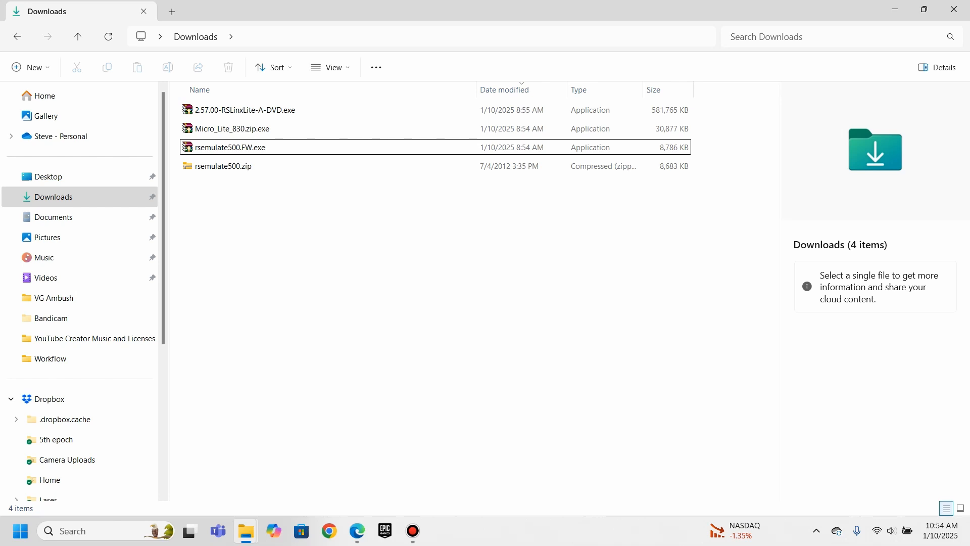
# - Run Setup.exe from the RSEmulate500 folder inside rsemulate500.zip and accept the license agreement
pyautogui.doubleClick(223, 166)
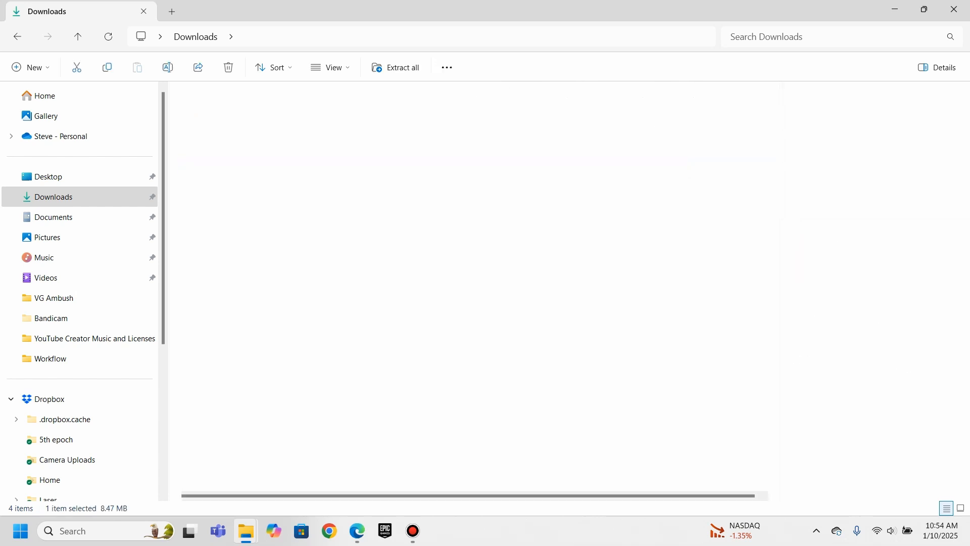
pyautogui.doubleClick(219, 109)
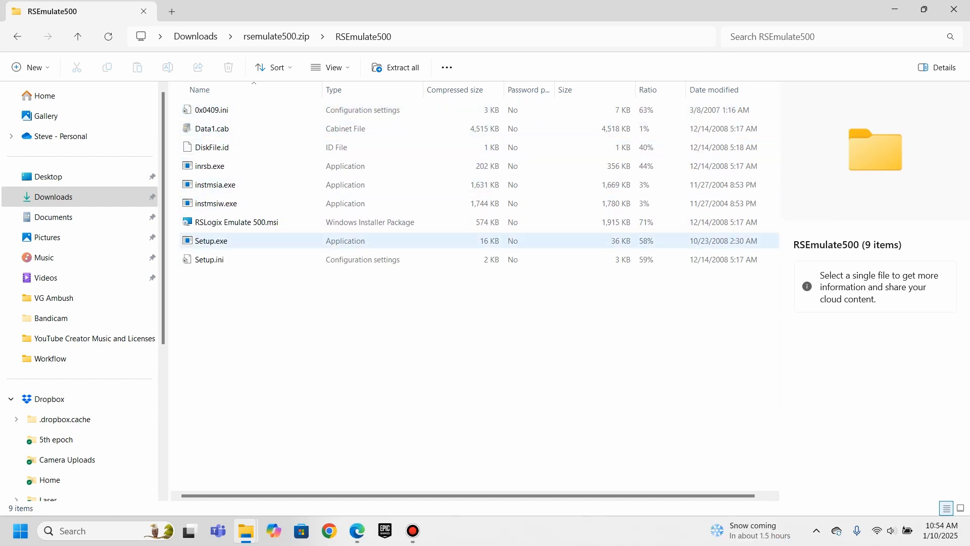
pyautogui.click(212, 241)
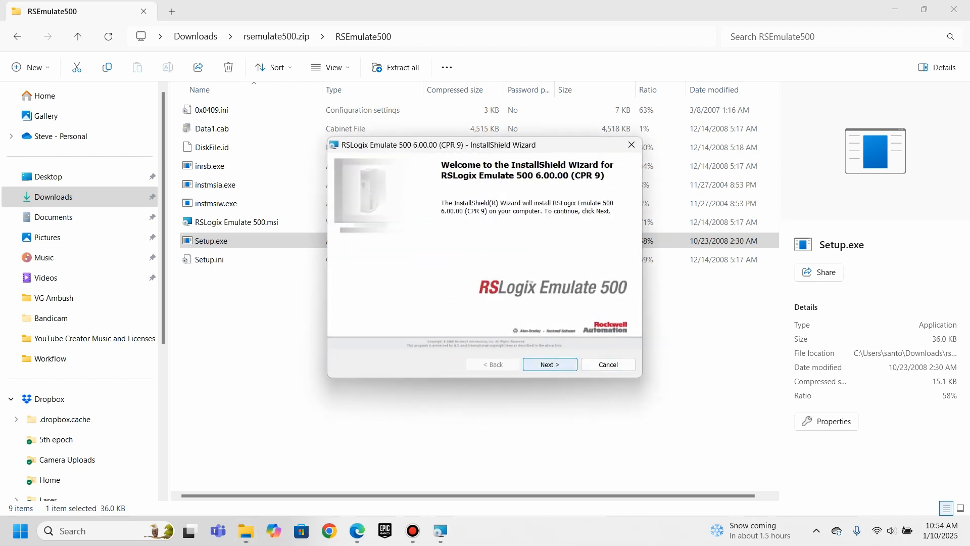
pyautogui.press('Return')
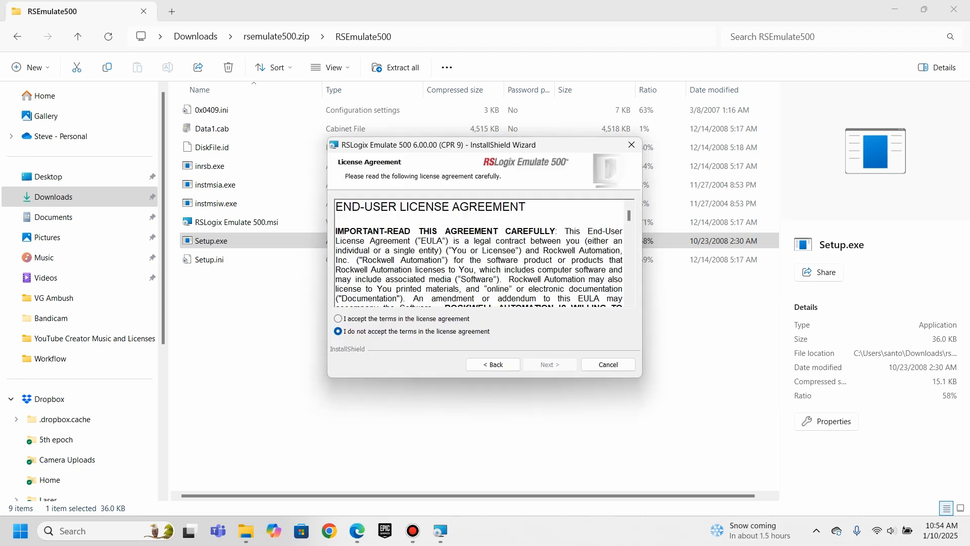
pyautogui.hotkey('alt', 'a')
pyautogui.press('Return')
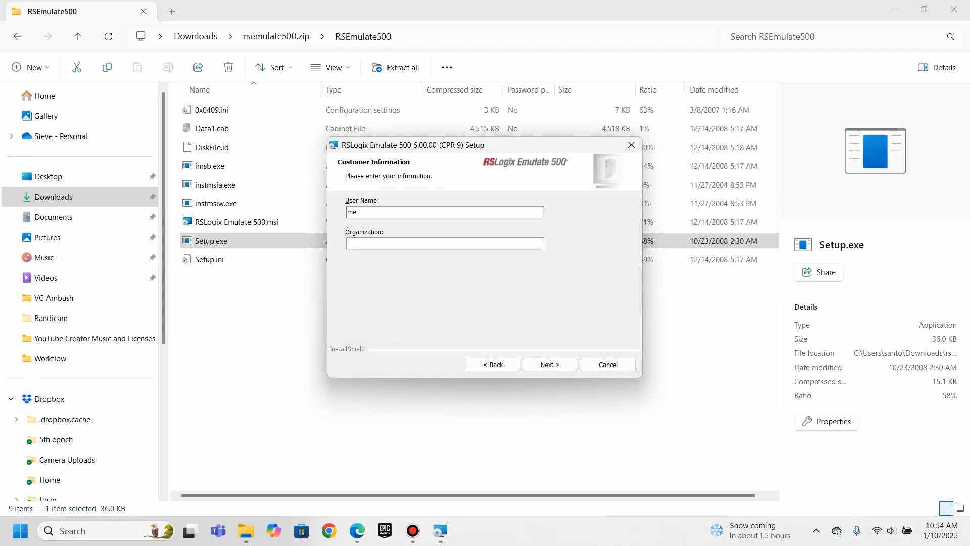
# - Enter "me" as user name and "myself" as organization, and install RSLogix Emulate 500 with the Complete setup type
pyautogui.write('myself')
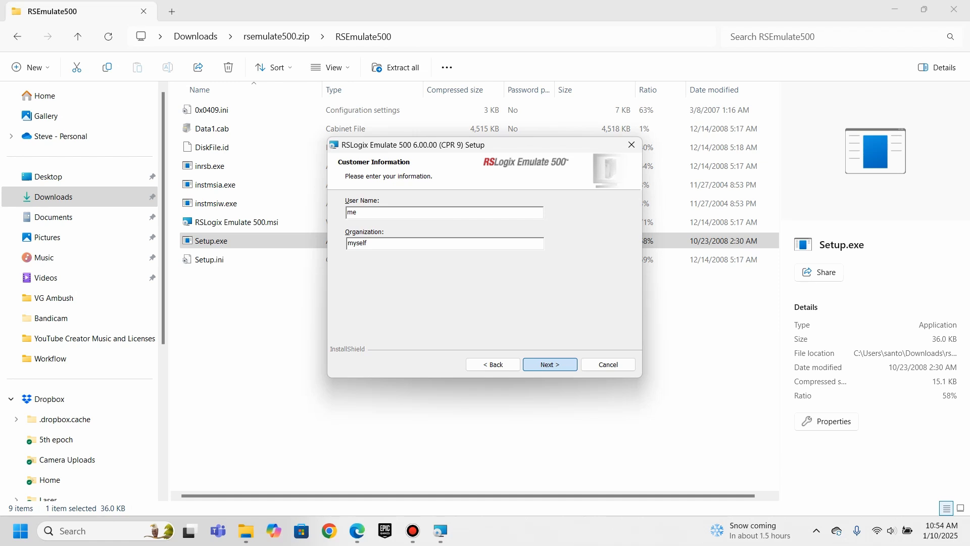
pyautogui.click(549, 364)
pyautogui.click(550, 364)
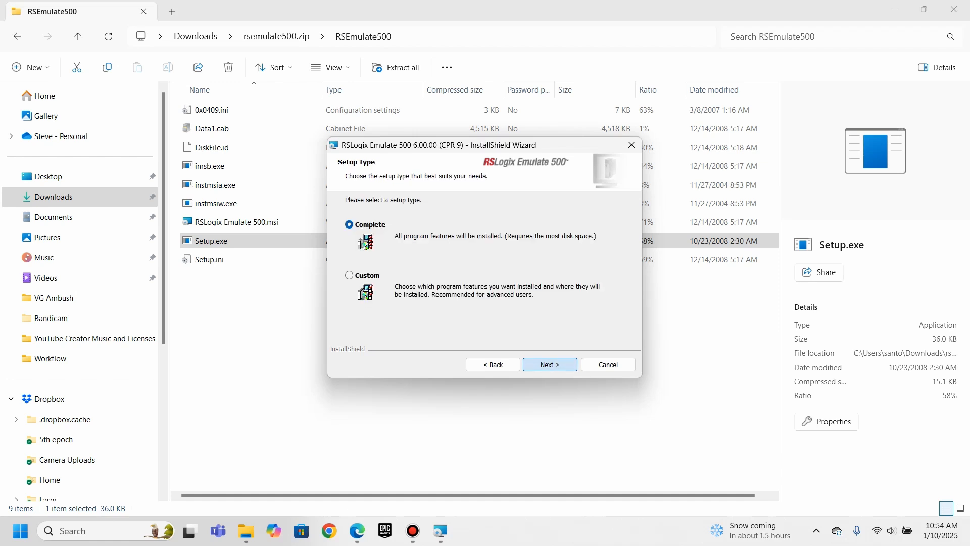
pyautogui.click(549, 365)
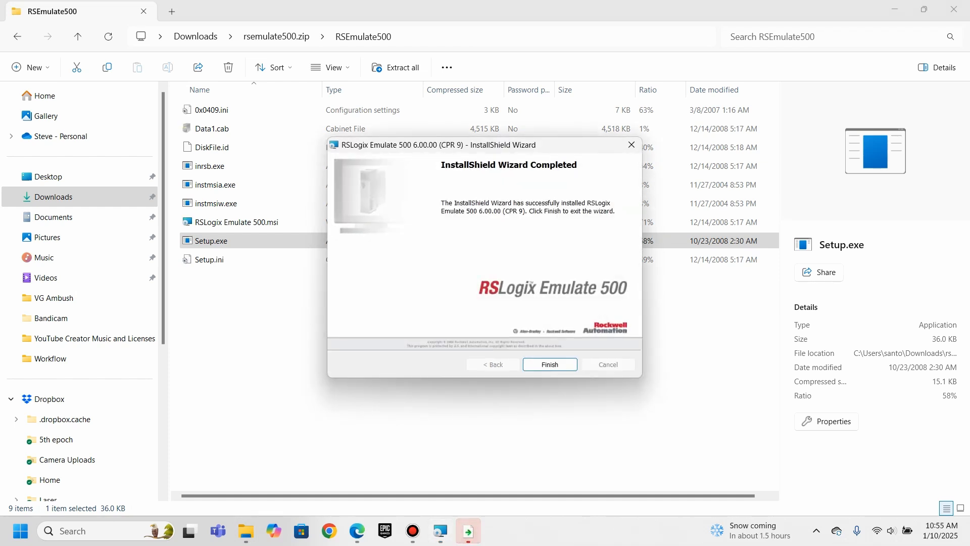
# - Finish the RSLogix Emulate 500 installer and try to launch RSLogix Emulate 500 from the Rockwell Software programs
pyautogui.click(550, 364)
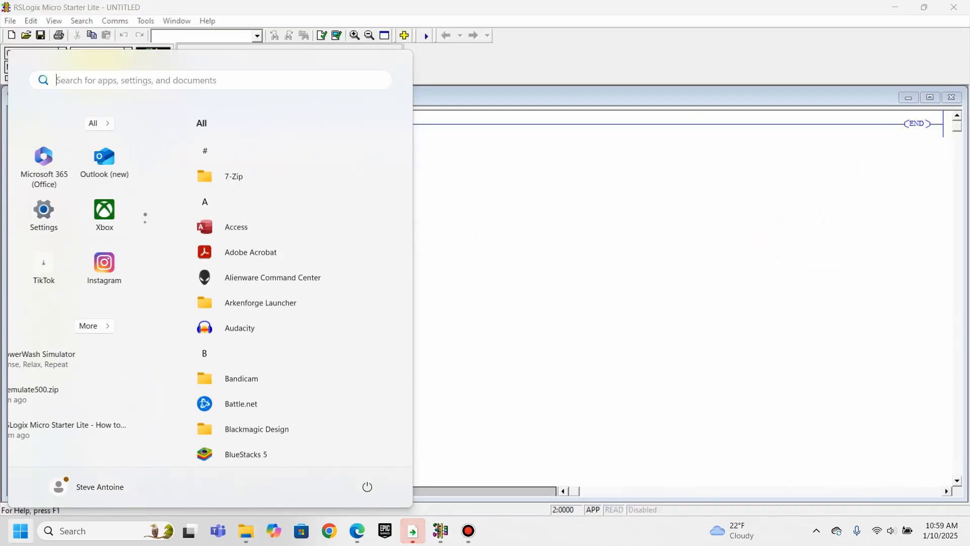
pyautogui.scroll(-10, 202, 277)
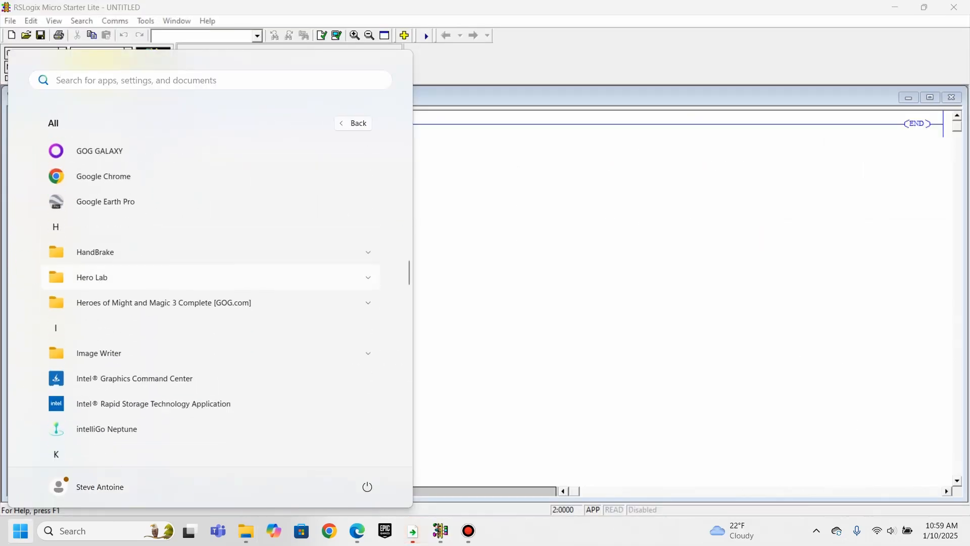
pyautogui.scroll(-15, 202, 280)
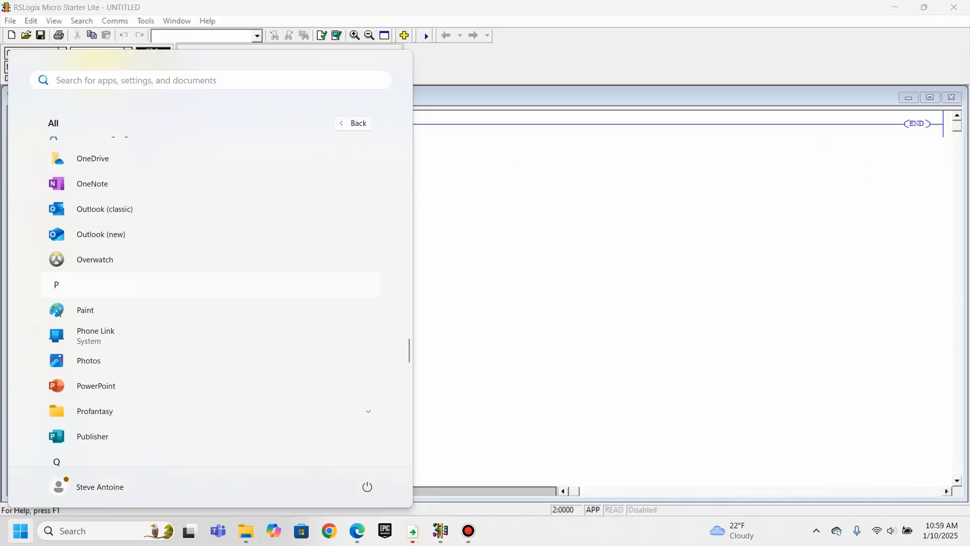
pyautogui.scroll(-5, 202, 280)
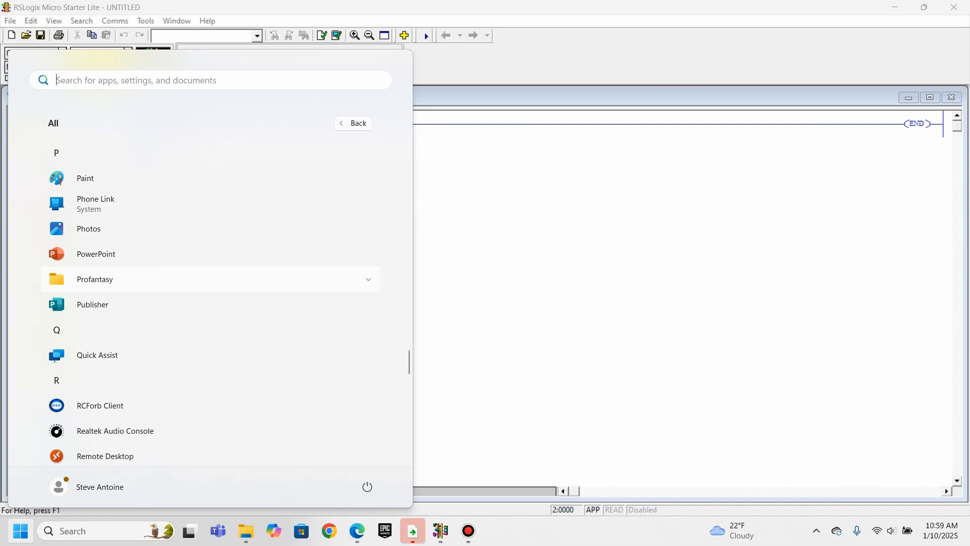
pyautogui.scroll(-3, 202, 303)
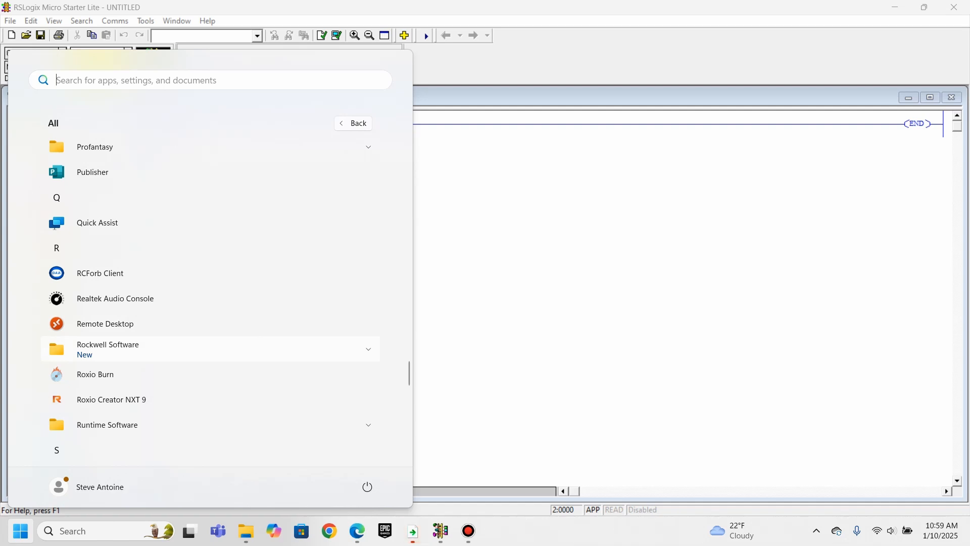
pyautogui.click(202, 351)
pyautogui.scroll(-6, 202, 353)
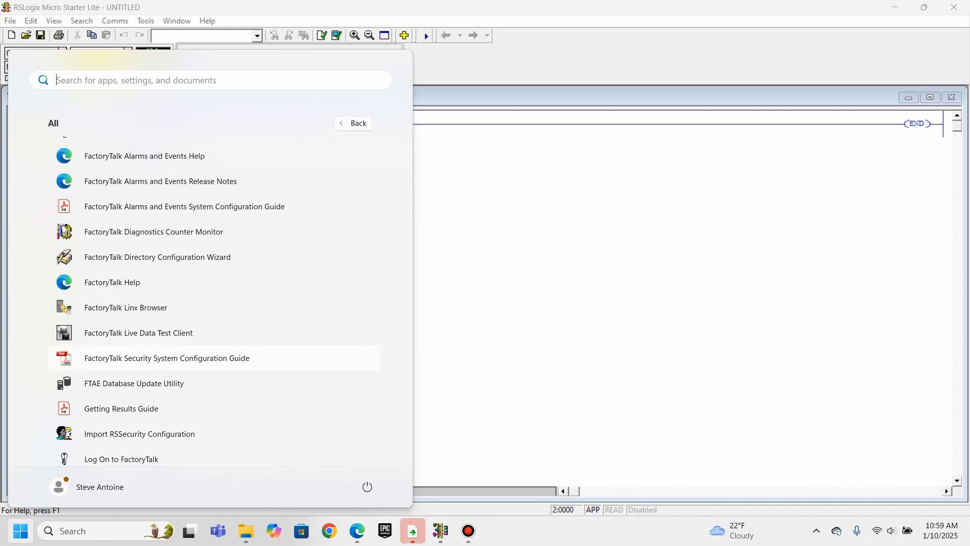
pyautogui.scroll(-8, 212, 361)
pyautogui.scroll(3, 212, 358)
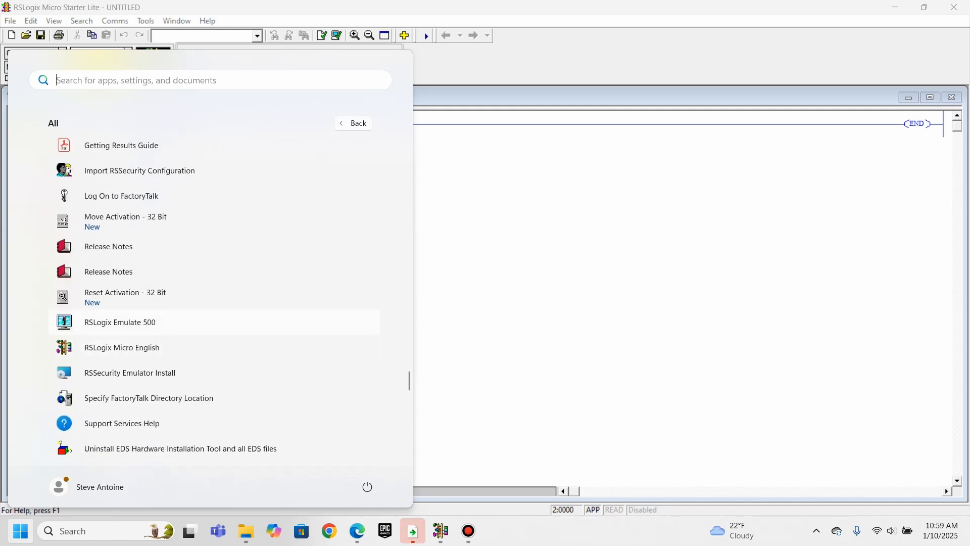
pyautogui.click(120, 322)
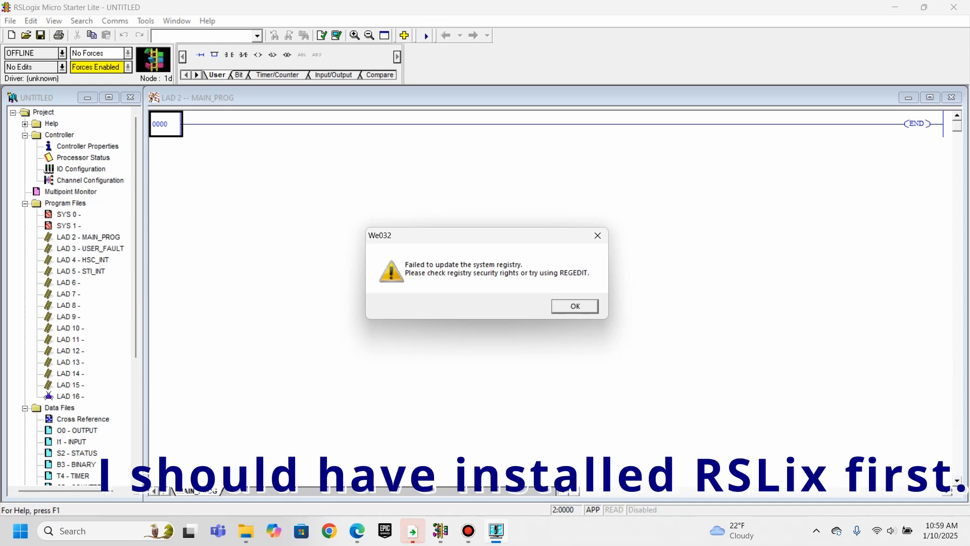
pyautogui.press('Return')
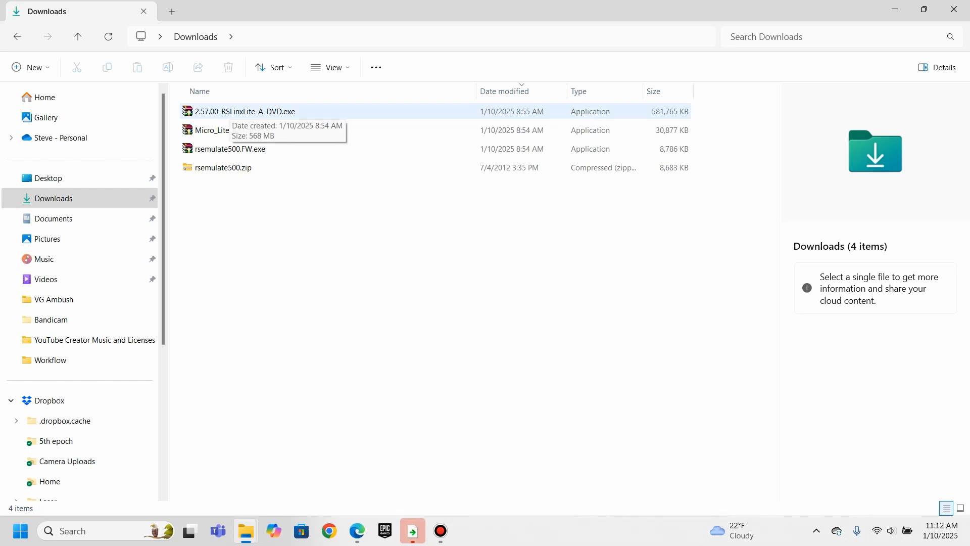
# - Extract the self-extracting archive 2.57.00-RSLinxLite-A-DVD.exe into the Downloads folder in File Explorer
pyautogui.doubleClick(230, 112)
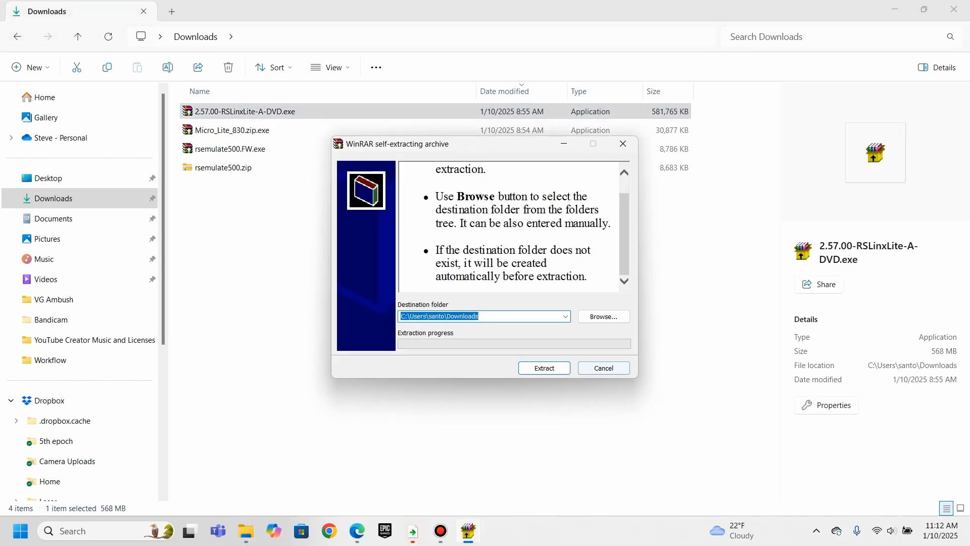
pyautogui.press('Return')
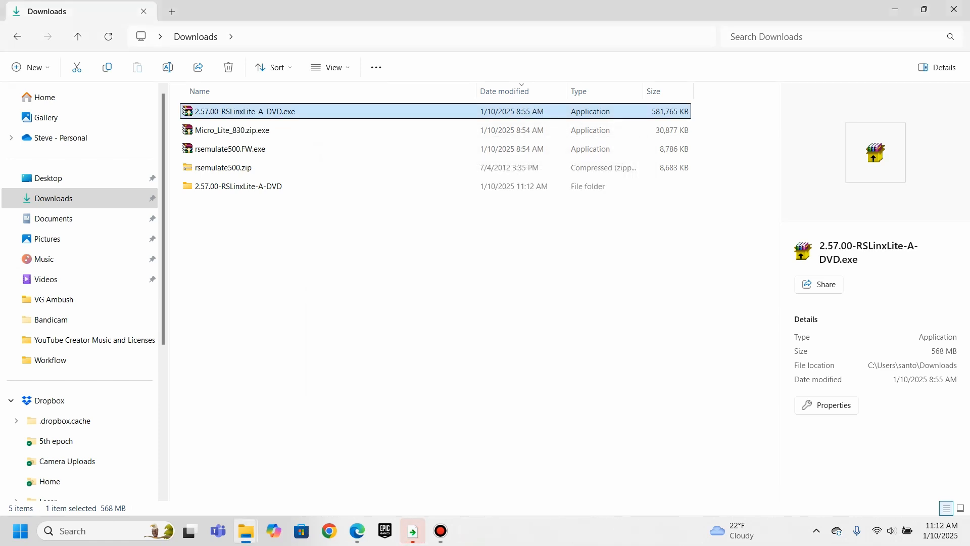
pyautogui.moveTo(357, 531)
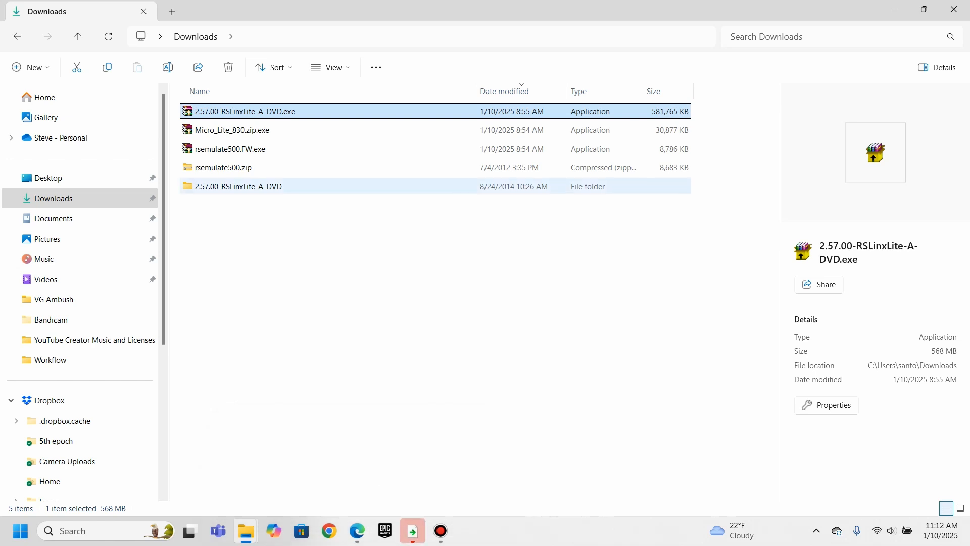
# - Run setup.exe from the extracted 2.57.00-RSLinxLite-A-DVD folder and start the RSLinx Classic installation from the required steps
pyautogui.doubleClick(238, 190)
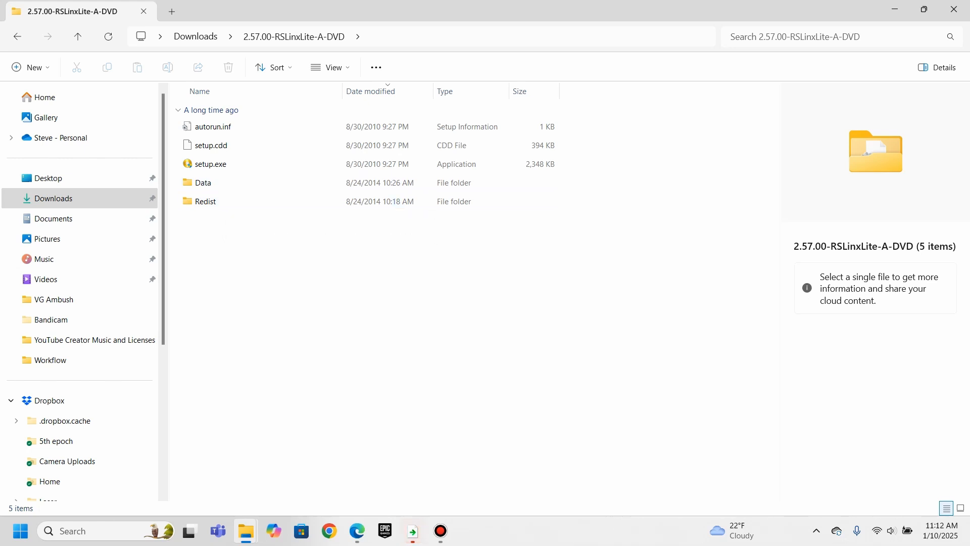
pyautogui.click(210, 164)
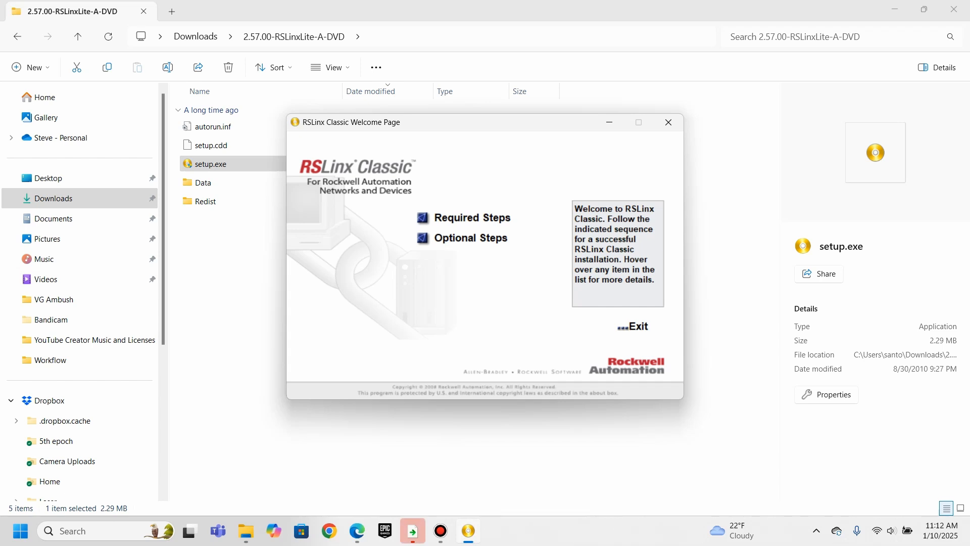
pyautogui.click(455, 218)
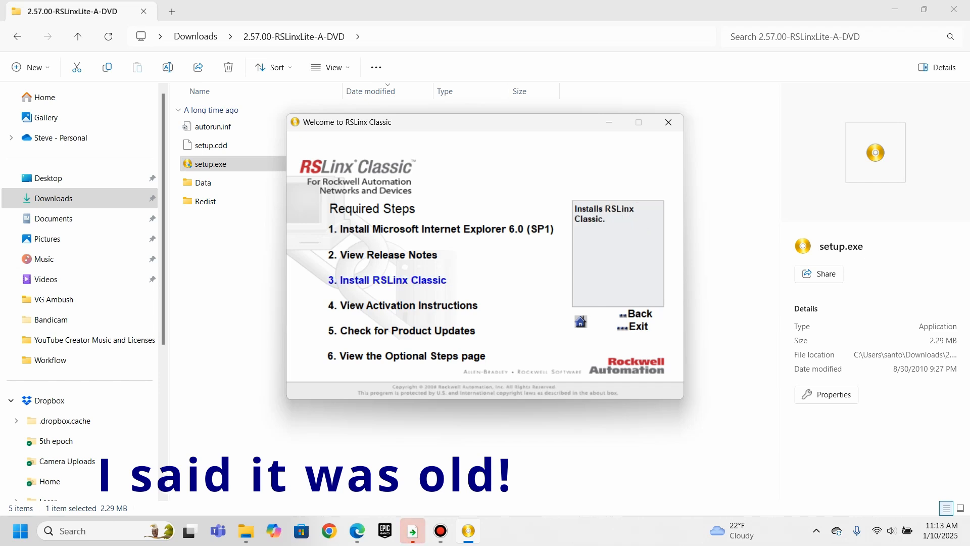
pyautogui.click(393, 279)
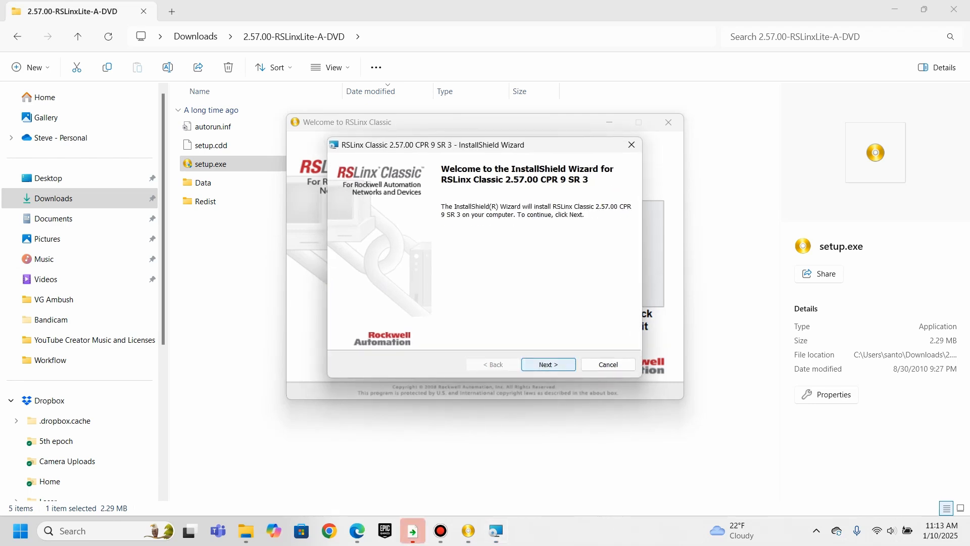
# - Proceed through the RSLinx Classic installer with "me" as user name and "myself" as organization
pyautogui.press('Return')
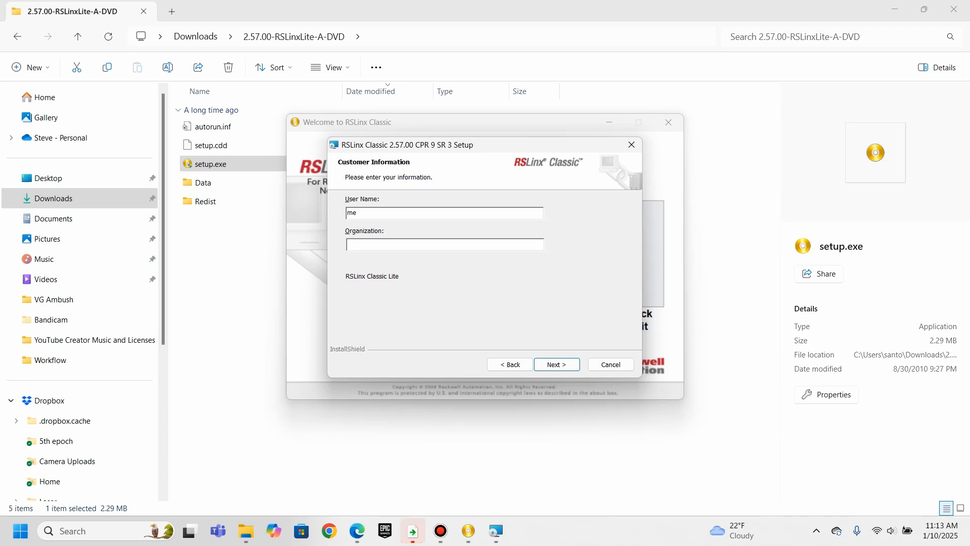
pyautogui.write('ysrelf')
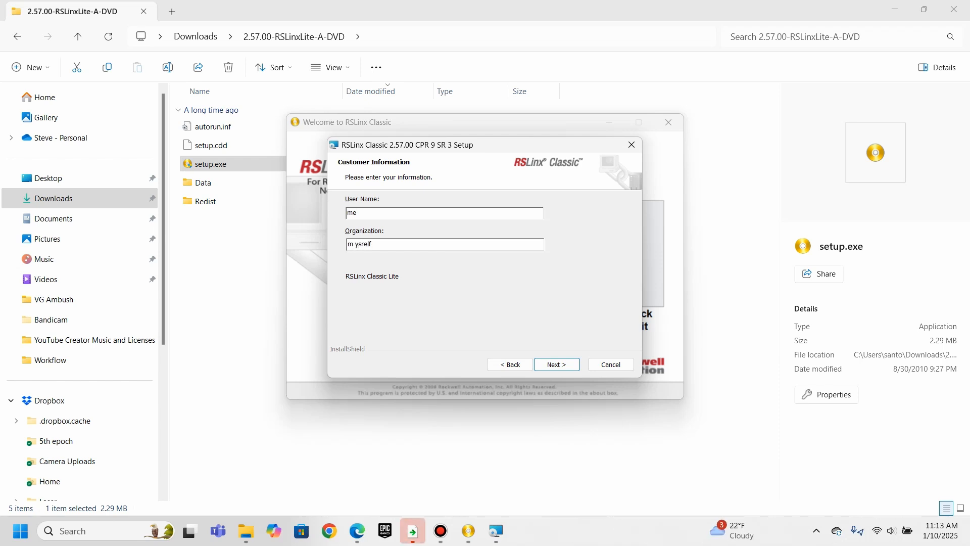
pyautogui.hotkey('ctrl', 'a')
pyautogui.write('myse')
pyautogui.press('Return')
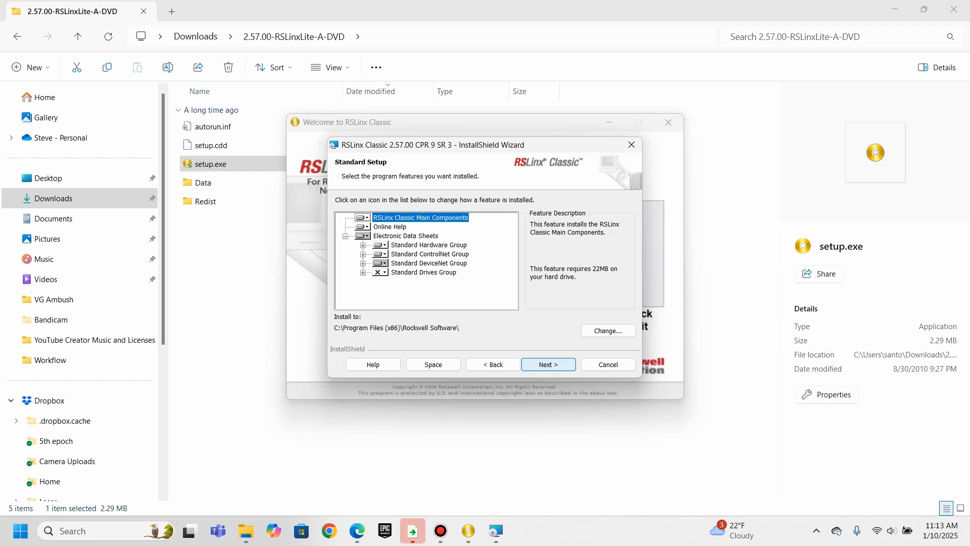
# - Review the Standard Hardware Group features, install RSLinx Classic with the default feature selection, and move the installer window aside
pyautogui.click(363, 245)
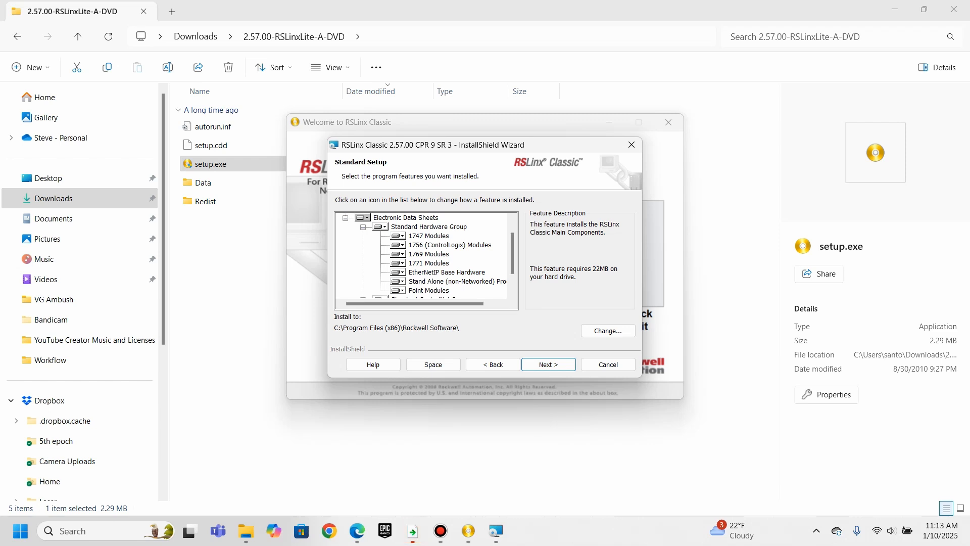
pyautogui.scroll(-1, 421, 255)
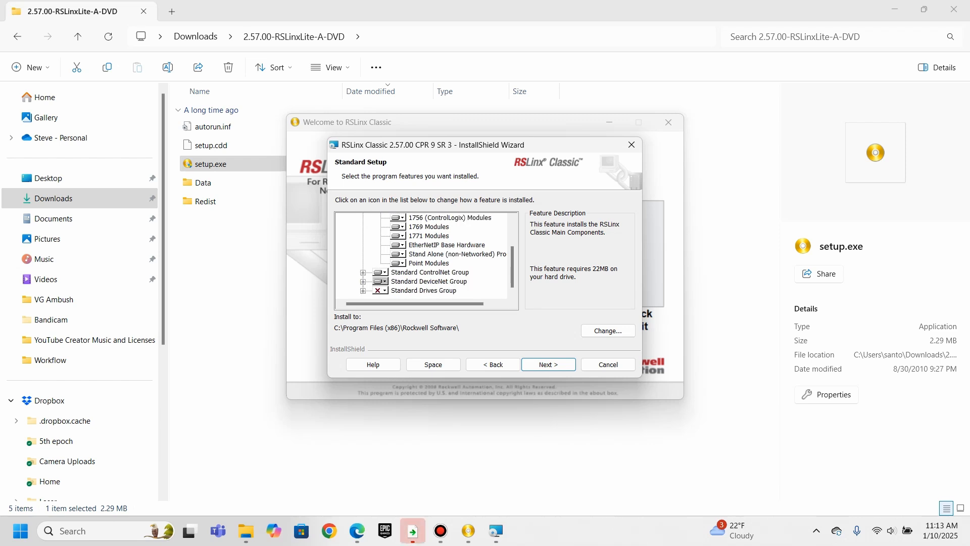
pyautogui.click(548, 365)
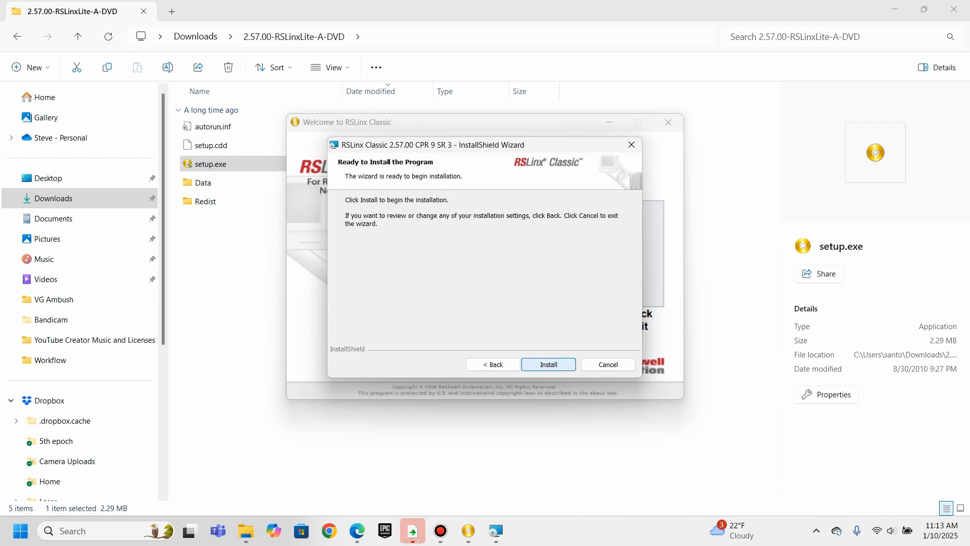
pyautogui.click(548, 364)
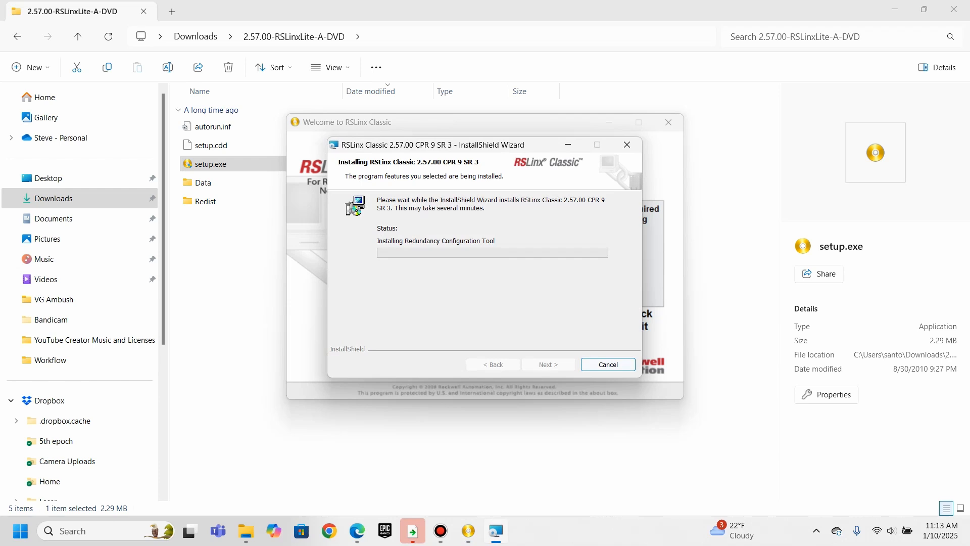
pyautogui.moveTo(479, 145); pyautogui.dragTo(726, 129)
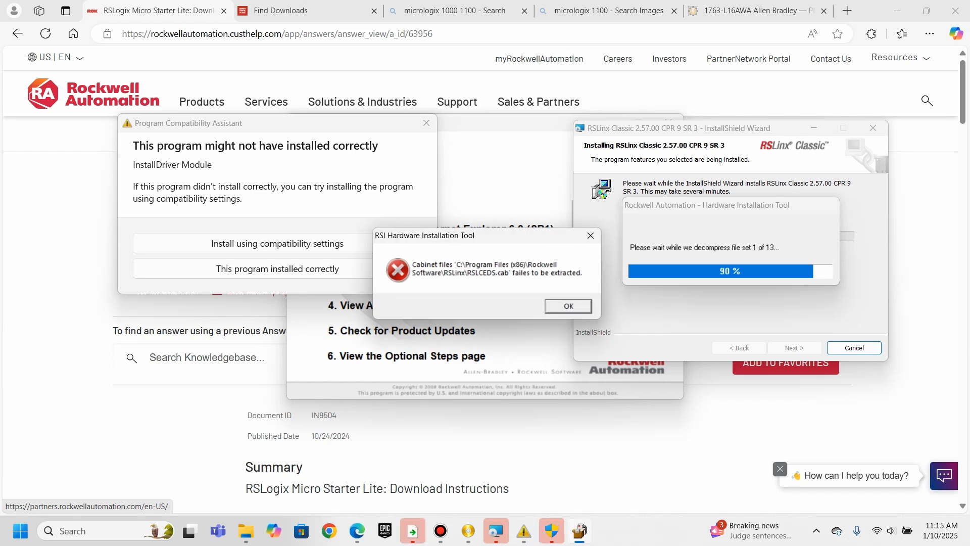
# - Dismiss the cabinet file error, finish the RSLinx Classic installer, and close the release notes and welcome window
pyautogui.press('Return')
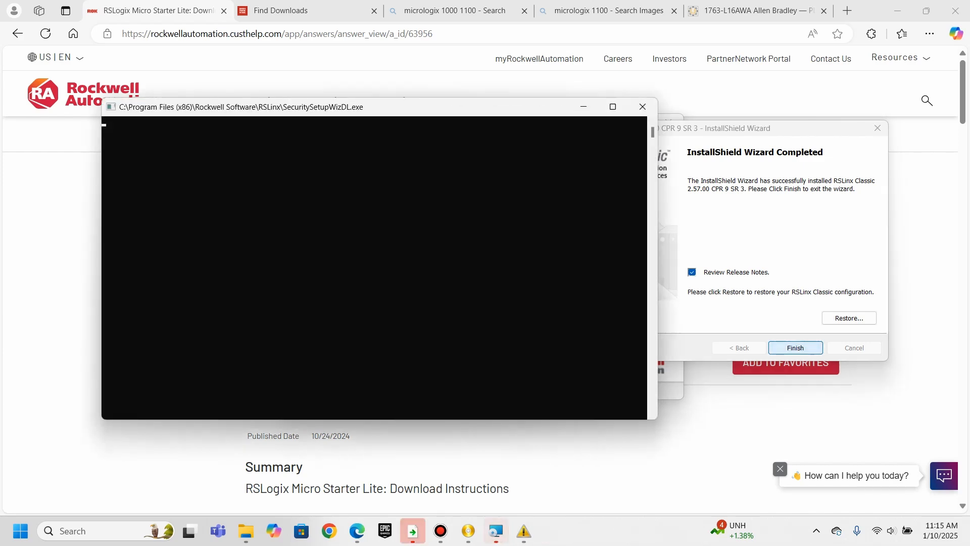
pyautogui.press('Return')
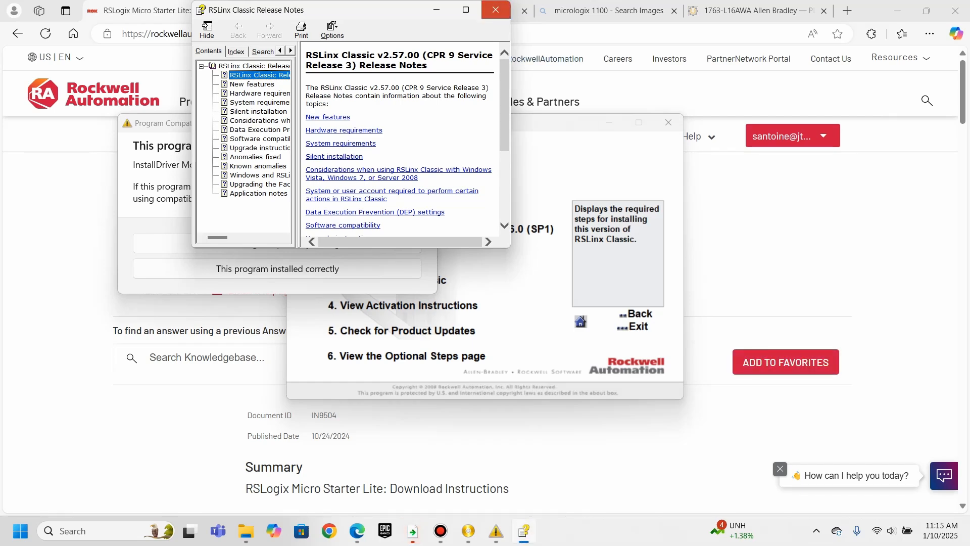
pyautogui.click(496, 10)
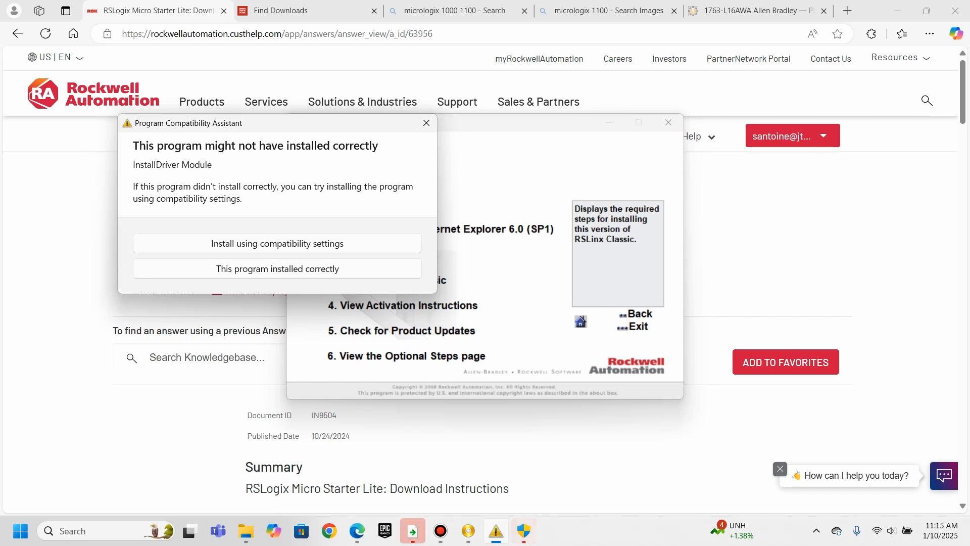
pyautogui.click(467, 311)
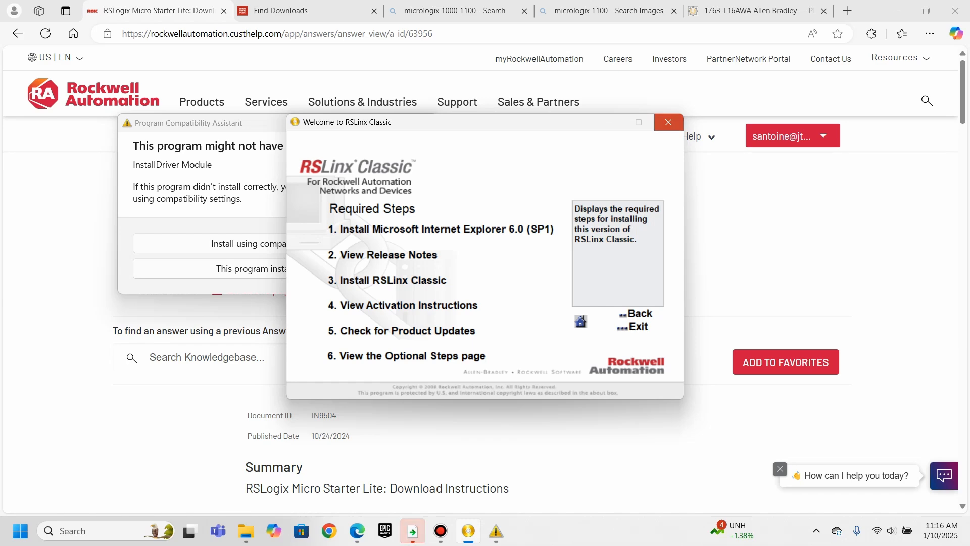
pyautogui.click(668, 122)
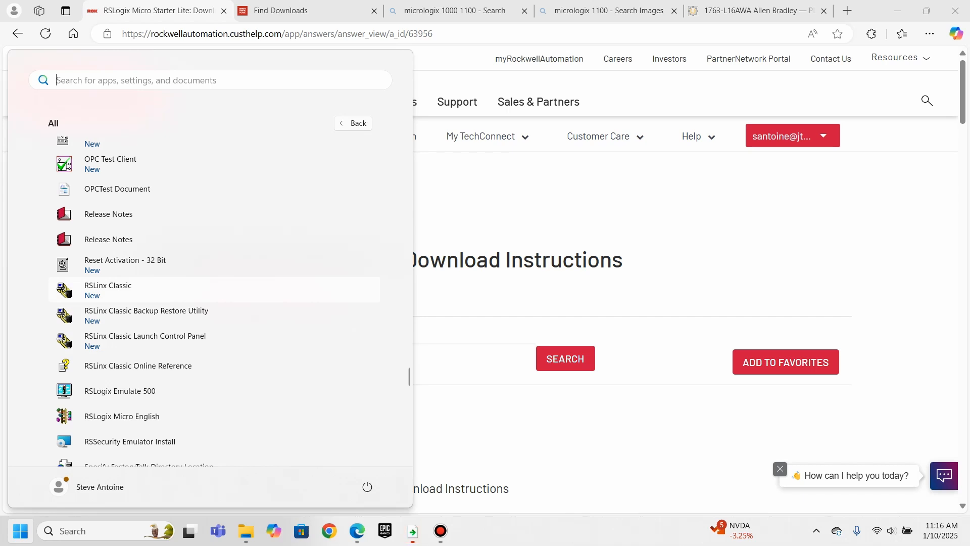
# - Launch RSLinx Classic and browse the network in RSWho from Linx Gateways down to the workstation's Ethernet node
pyautogui.click(107, 289)
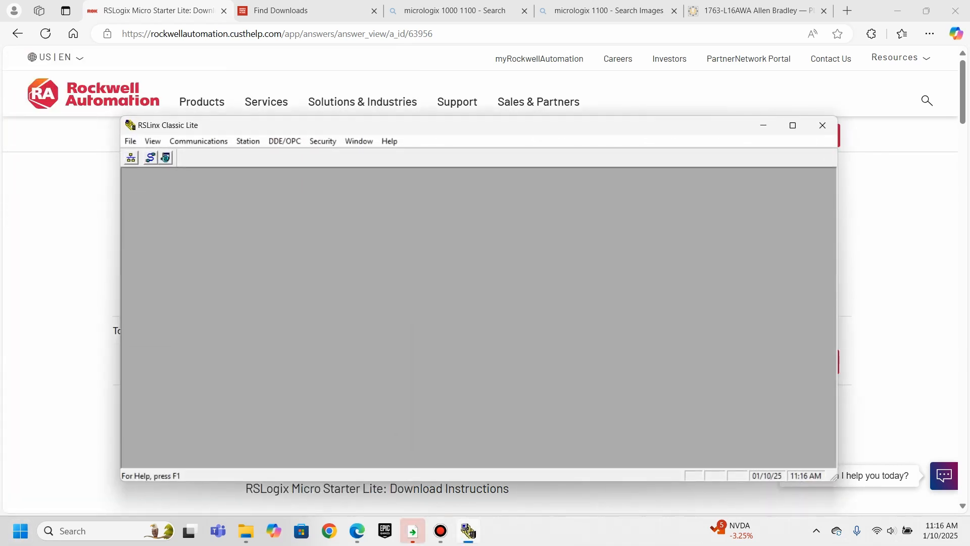
pyautogui.click(198, 141)
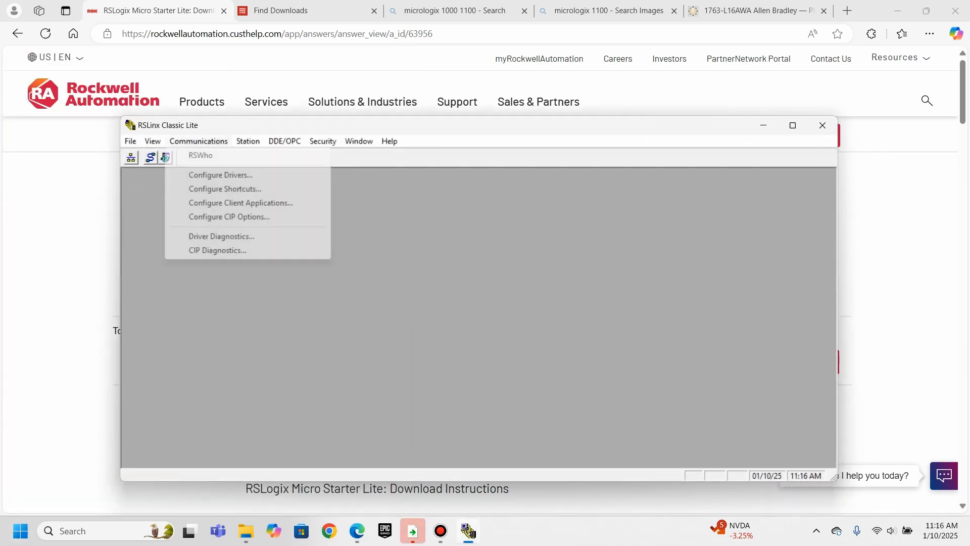
pyautogui.click(200, 156)
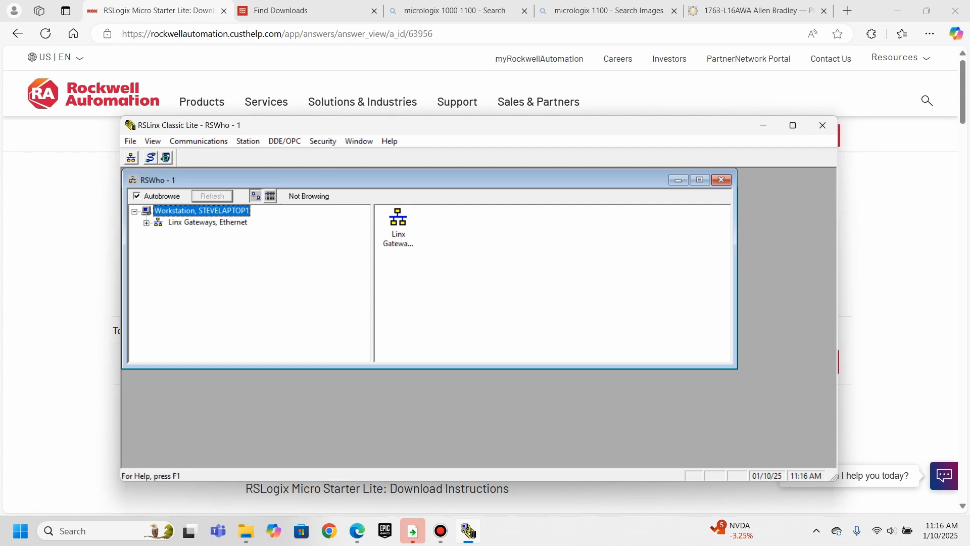
pyautogui.click(146, 223)
pyautogui.click(159, 234)
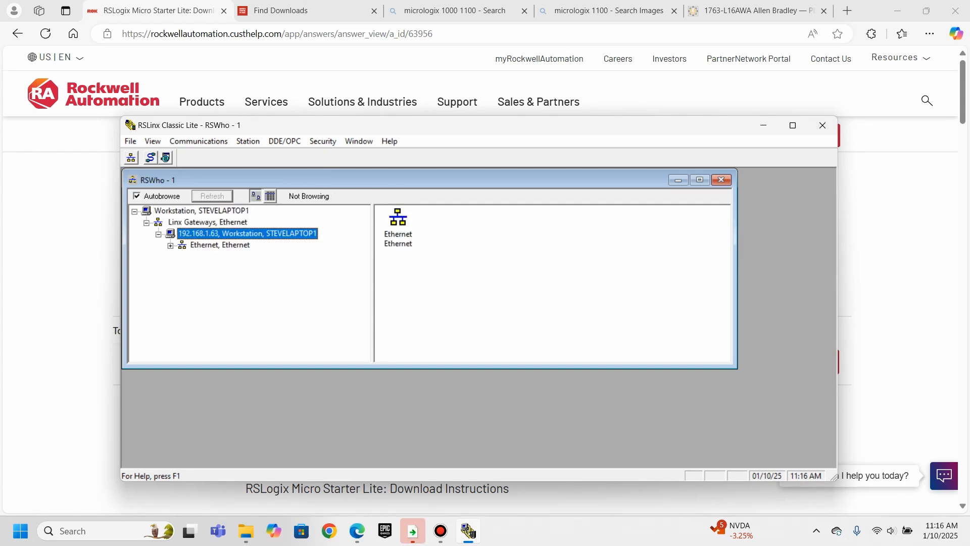
pyautogui.click(171, 246)
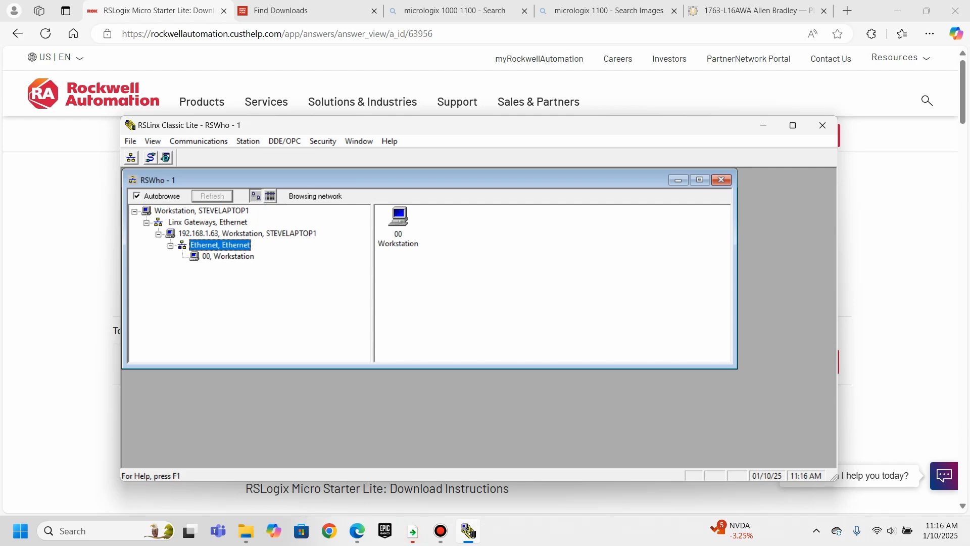
# - Launch RSLogix Emulate 500 from the Rockwell Software program folder and move its window to uncover the RSWho network tree
pyautogui.click(20, 531)
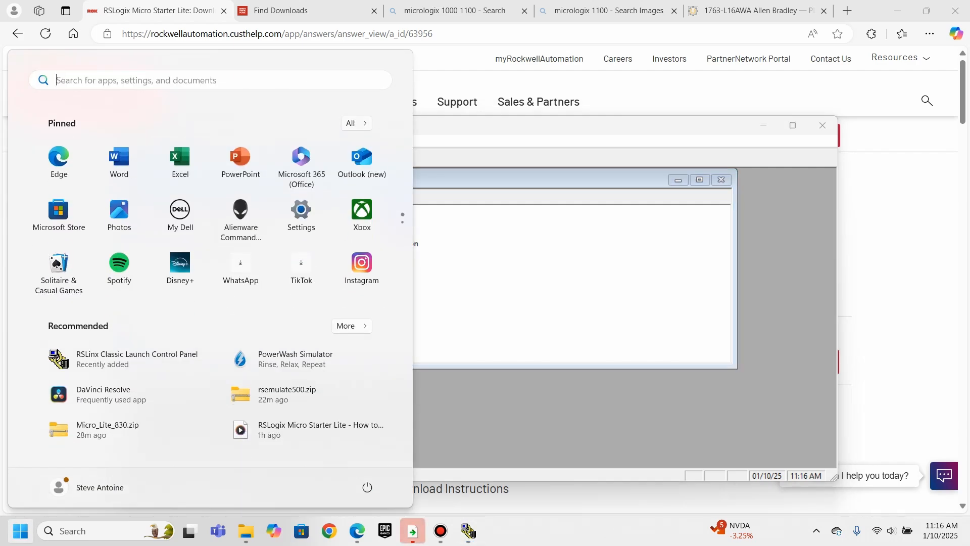
pyautogui.click(356, 122)
pyautogui.scroll(-10, 210, 297)
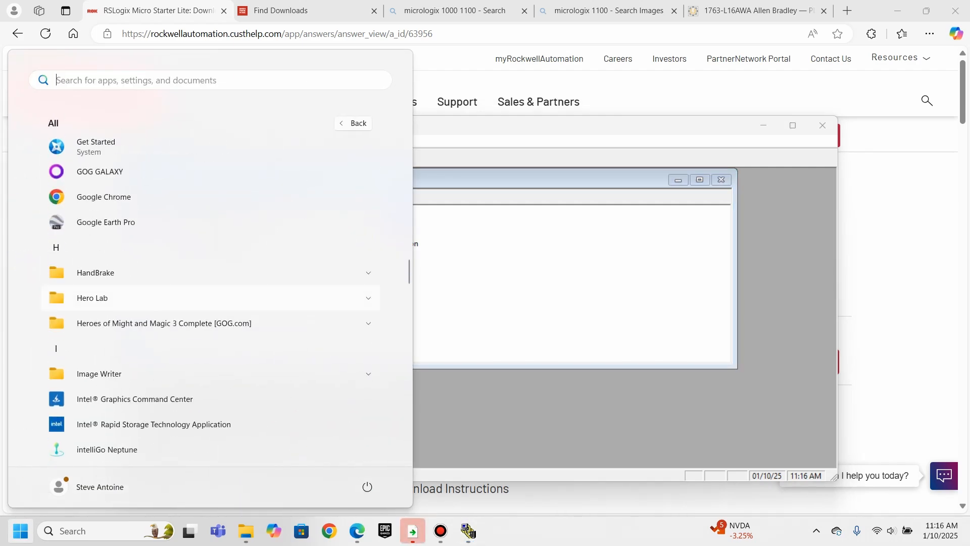
pyautogui.scroll(-15, 209, 298)
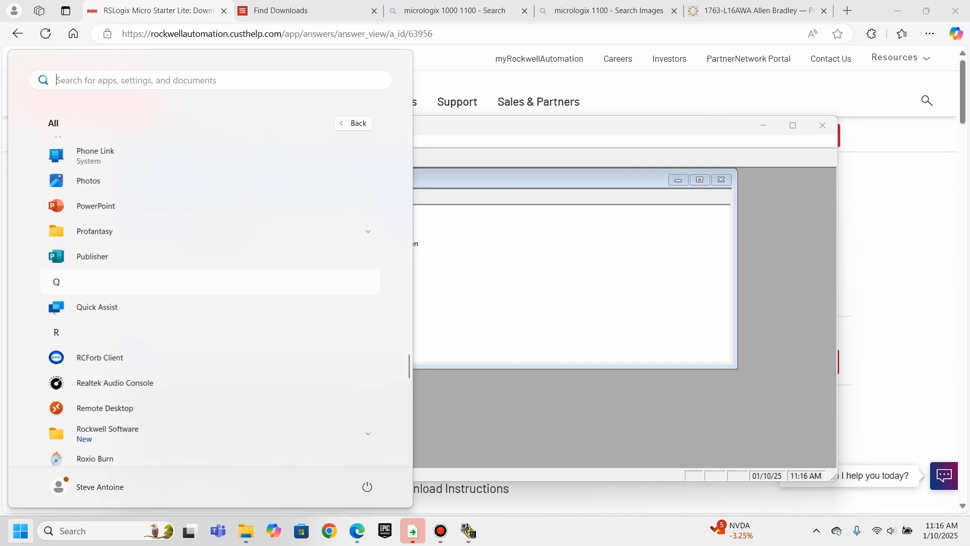
pyautogui.scroll(-3, 209, 298)
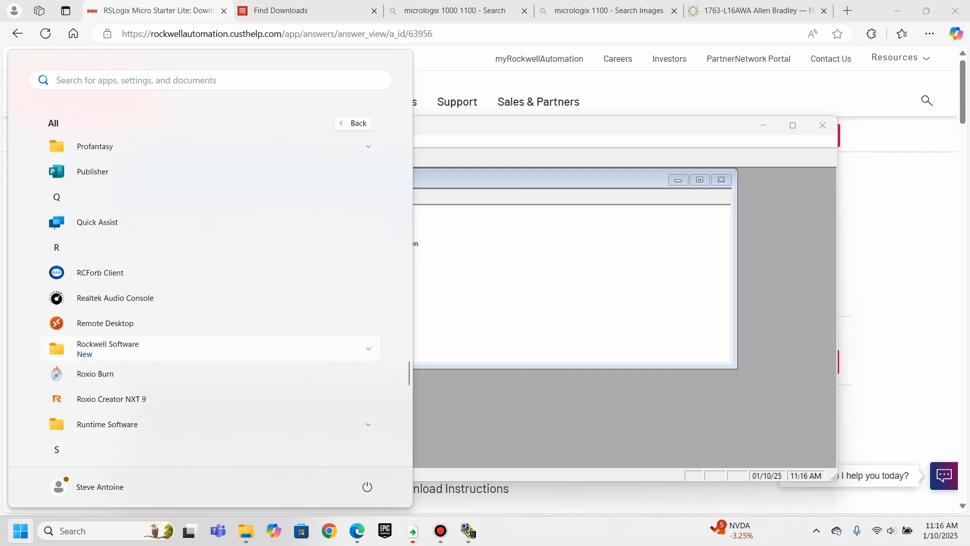
pyautogui.click(212, 348)
pyautogui.scroll(-10, 212, 354)
pyautogui.scroll(-8, 212, 374)
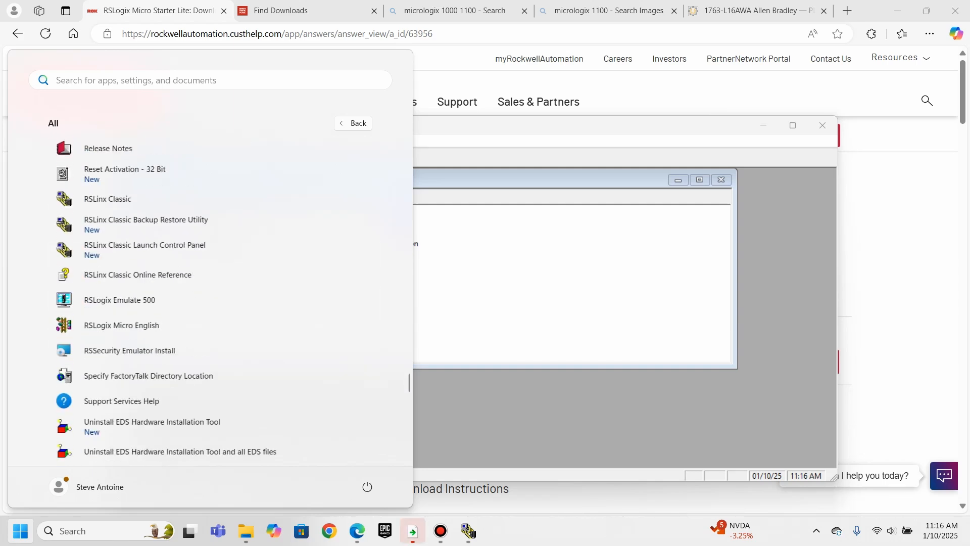
pyautogui.scroll(3, 212, 385)
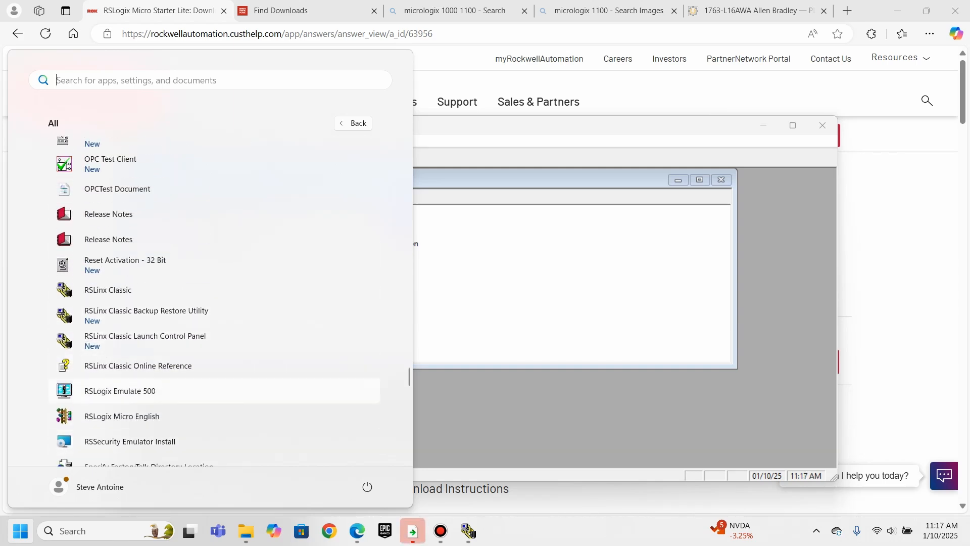
pyautogui.click(120, 390)
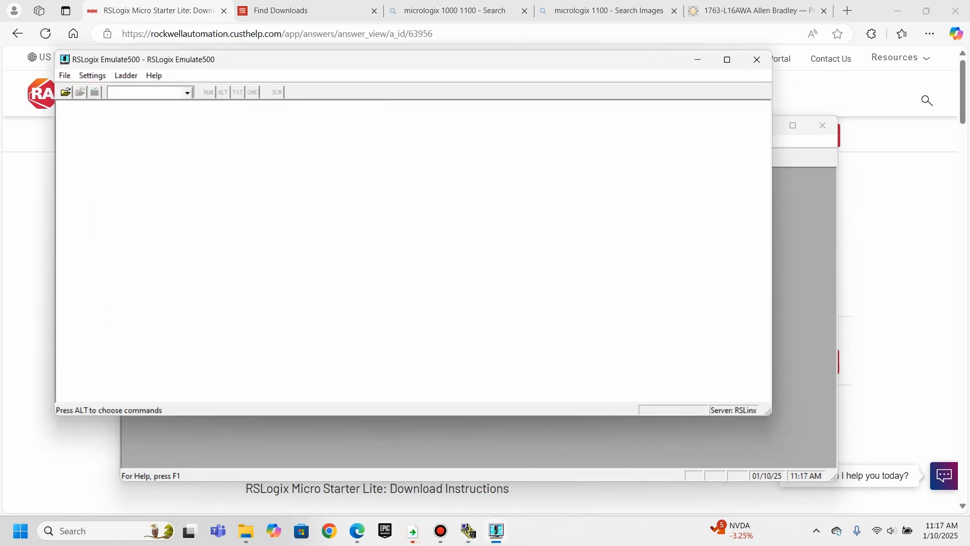
pyautogui.moveTo(354, 60); pyautogui.dragTo(506, 99)
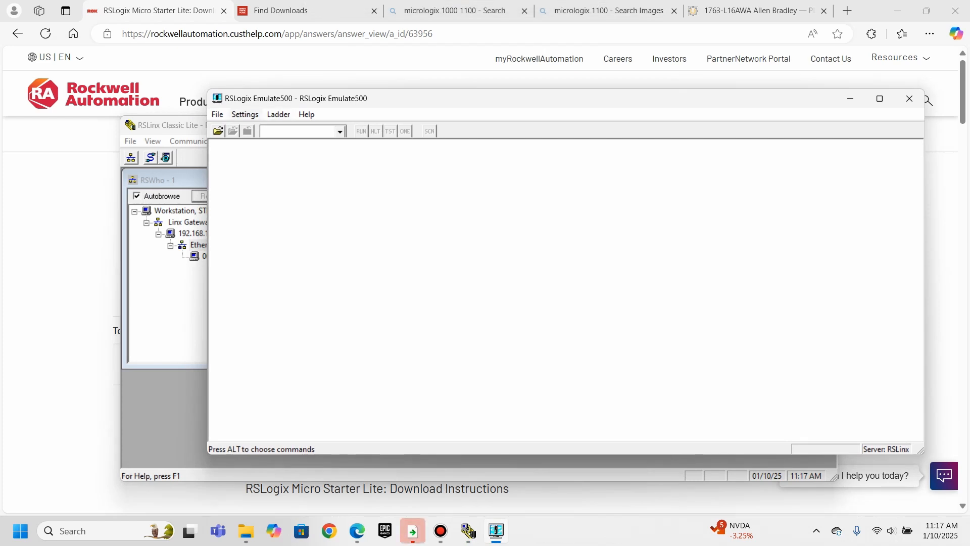
# - Examine the dialog for opening an RSLogix file to emulate, then cancel it without choosing a file
pyautogui.click(217, 115)
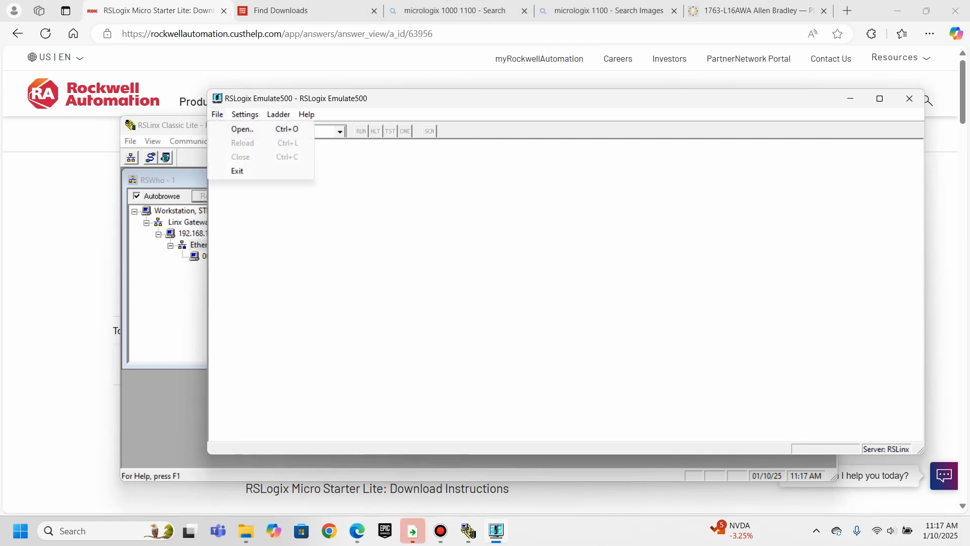
pyautogui.click(241, 129)
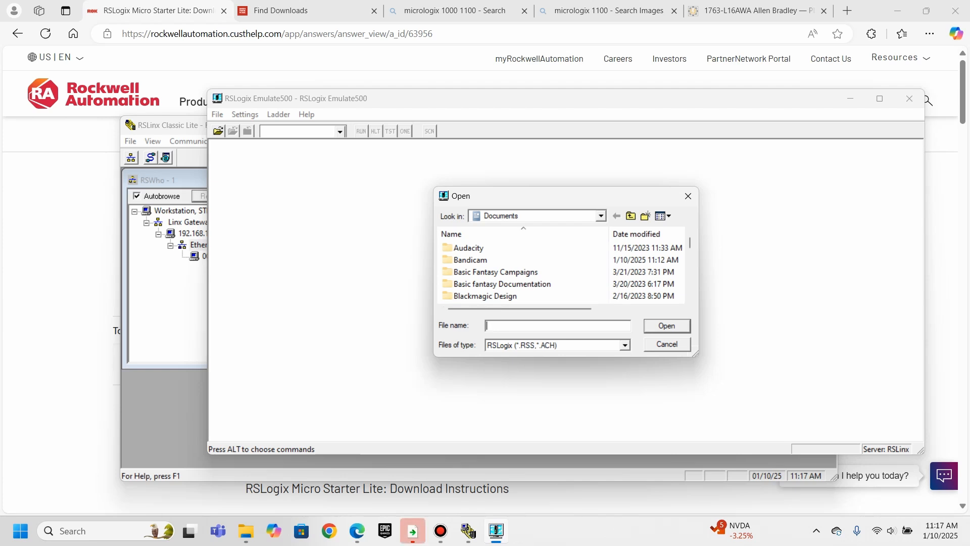
pyautogui.click(666, 344)
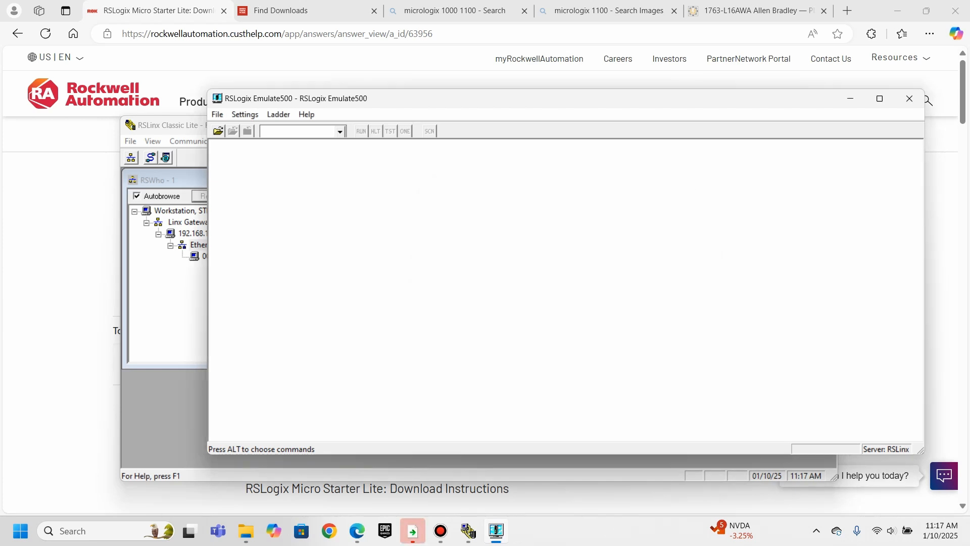
# - Move the RSLogix Emulate 500 window further off the RSWho tree, look over the file-opening dialog again and cancel it
pyautogui.moveTo(566, 99); pyautogui.dragTo(616, 149)
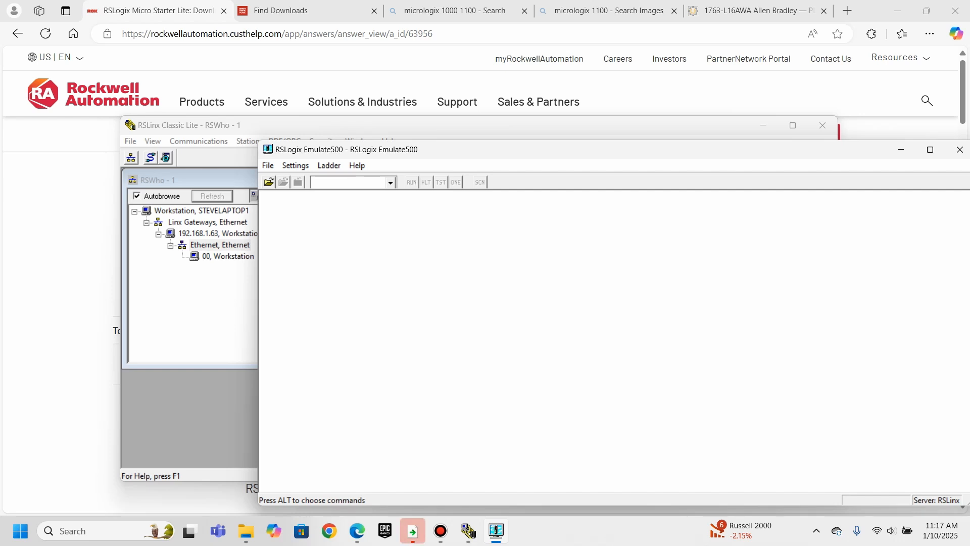
pyautogui.click(268, 165)
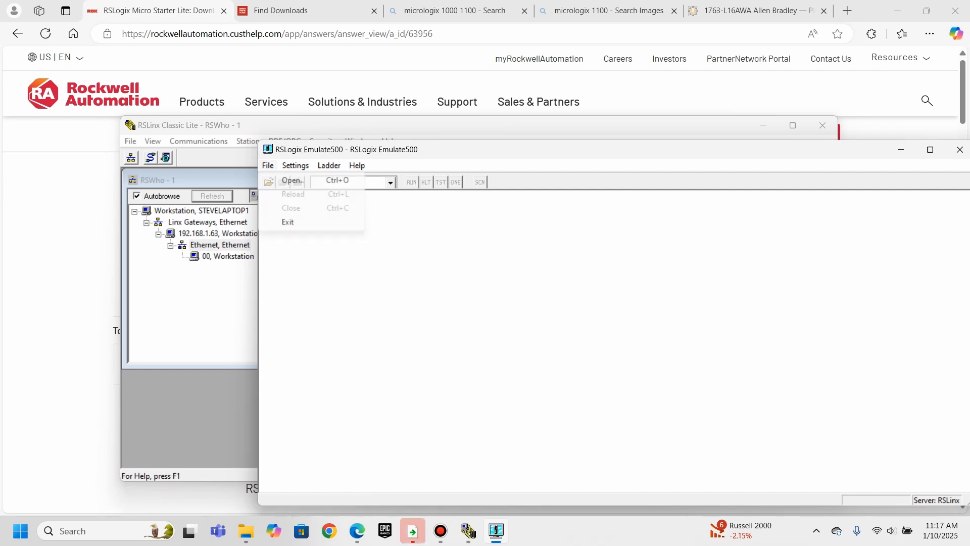
pyautogui.moveTo(296, 165)
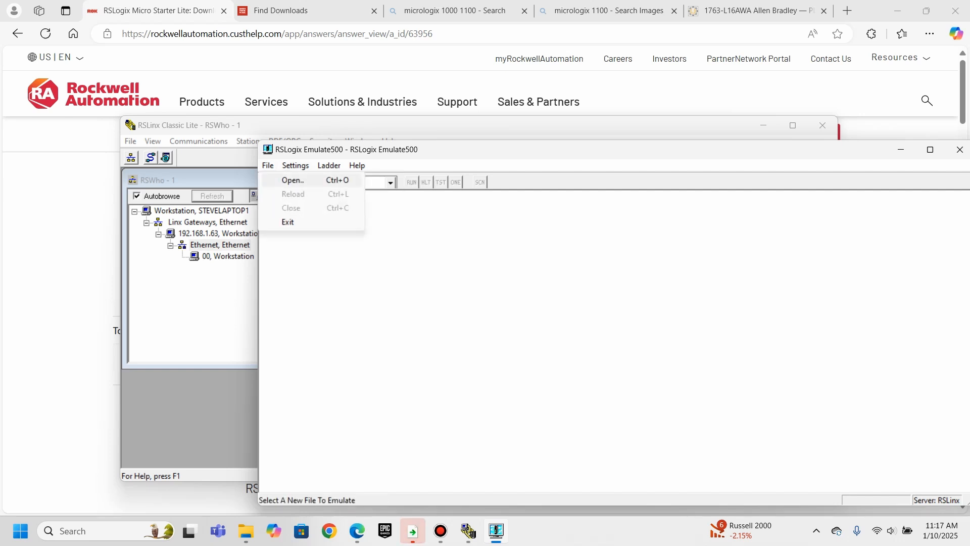
pyautogui.click(292, 180)
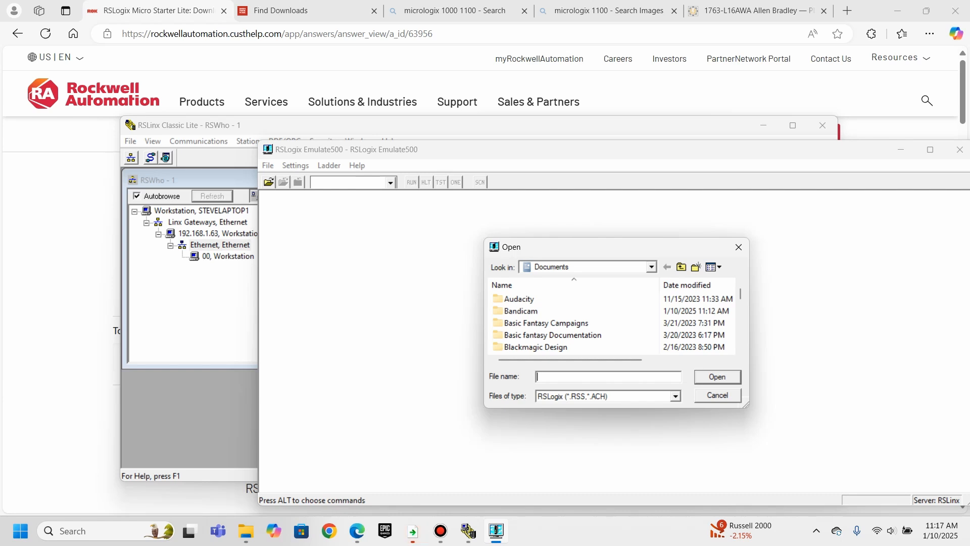
pyautogui.click(717, 396)
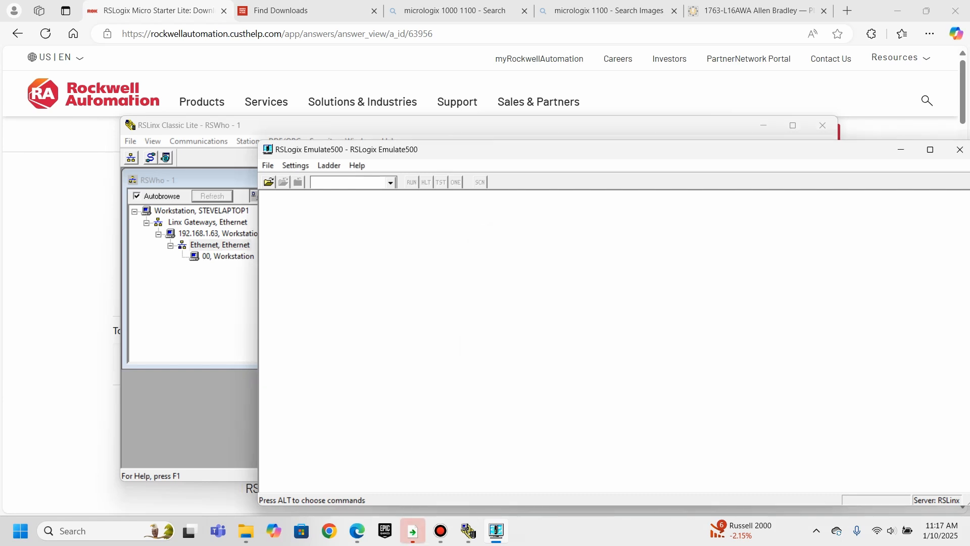